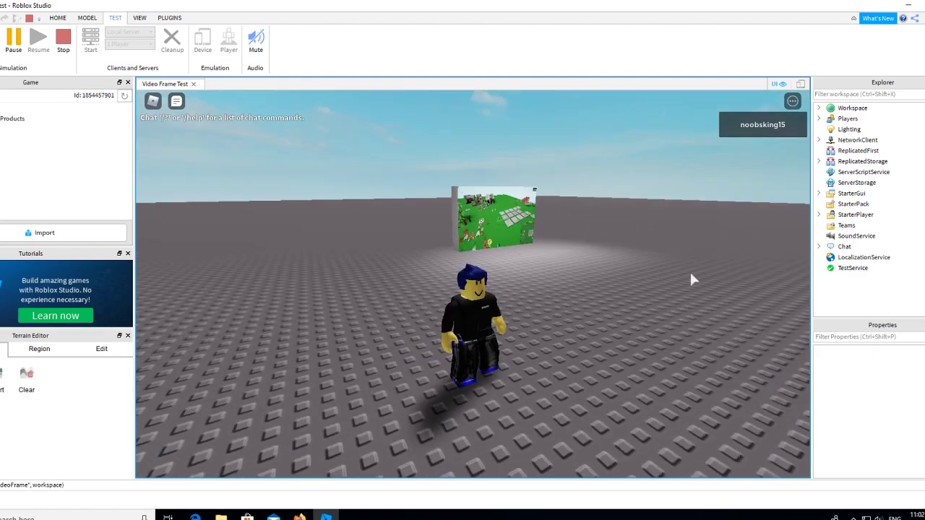
# - Walk the avatar up to the screen playing a video in the running Video Frame Test place and view it close up
pyautogui.press('w')
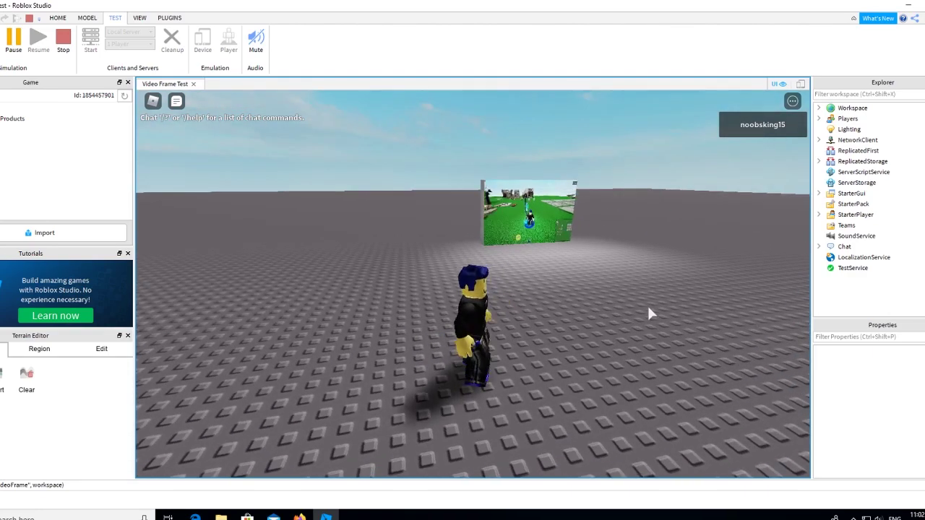
pyautogui.press('w')
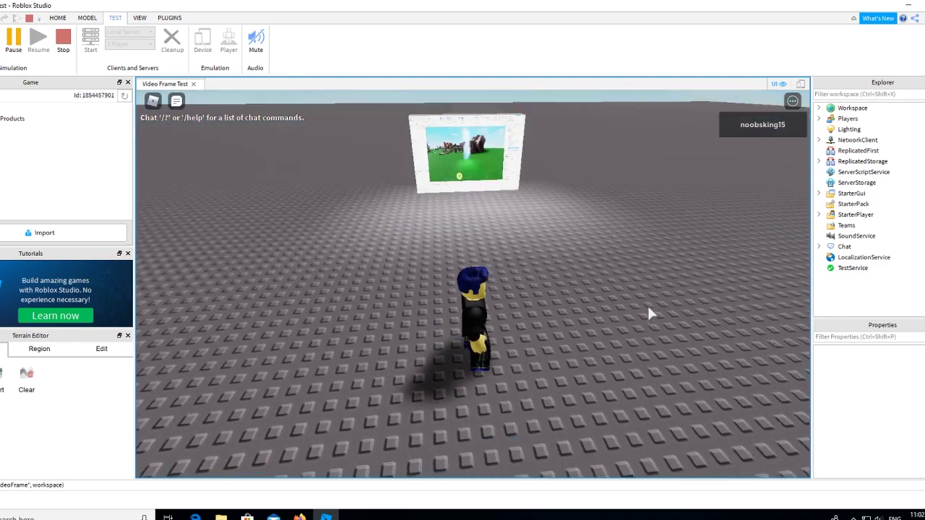
pyautogui.moveTo(648, 307); pyautogui.dragTo(659, 286, button='right')
pyautogui.press('w')
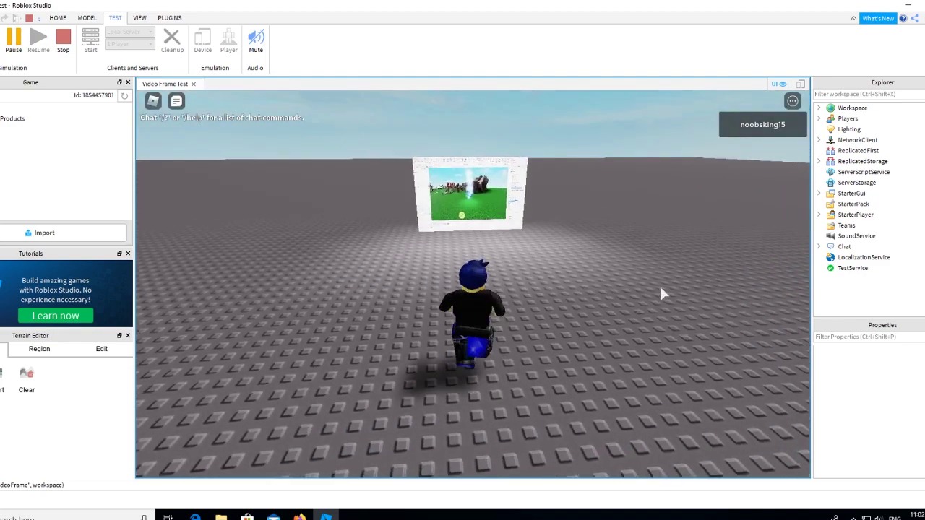
pyautogui.press('w')
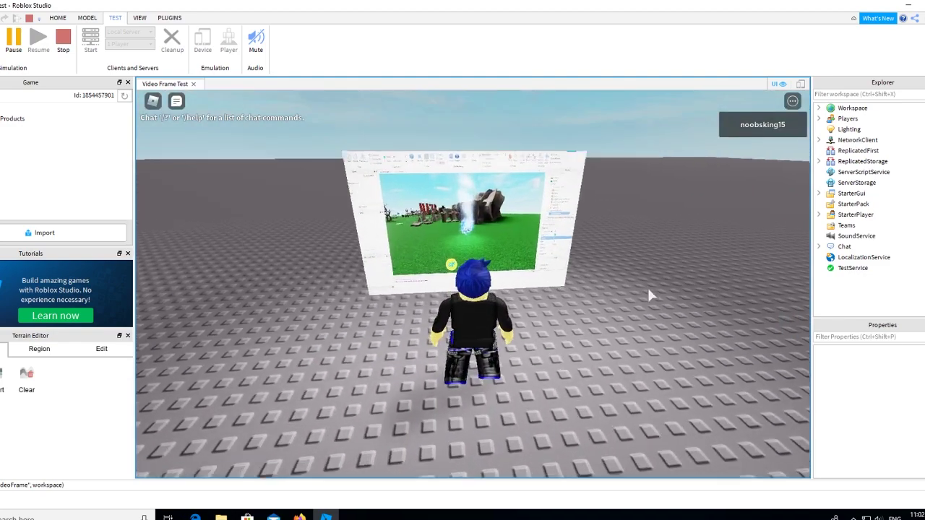
pyautogui.scroll(1, 649, 289)
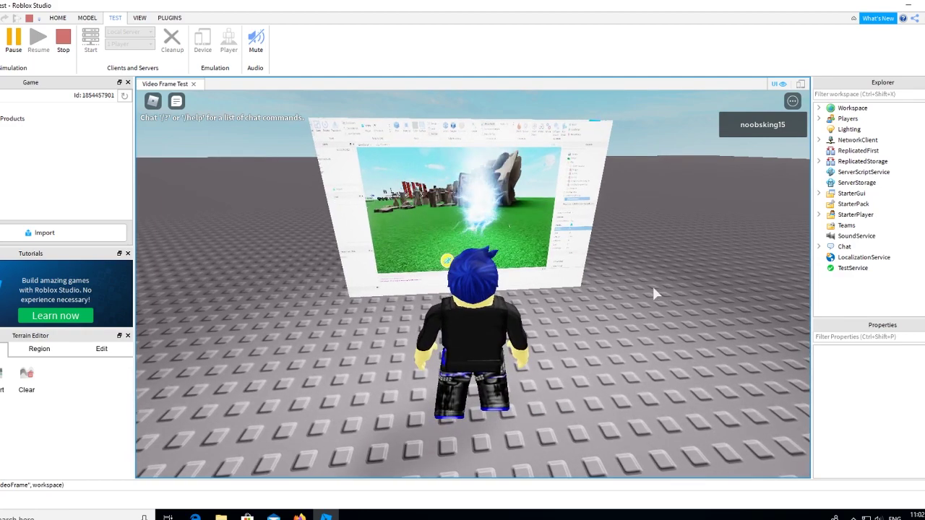
pyautogui.press('w')
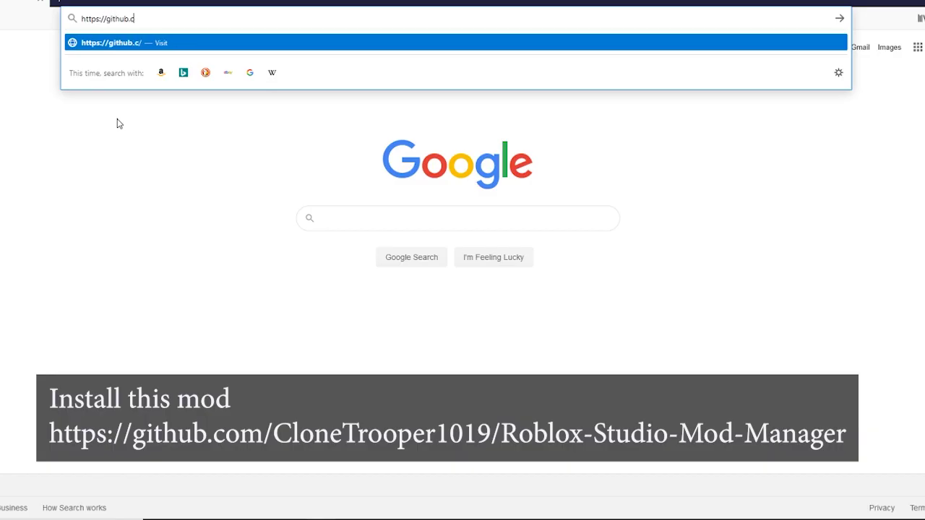
pyautogui.write('om/CloneTrooper1019/Roblox')
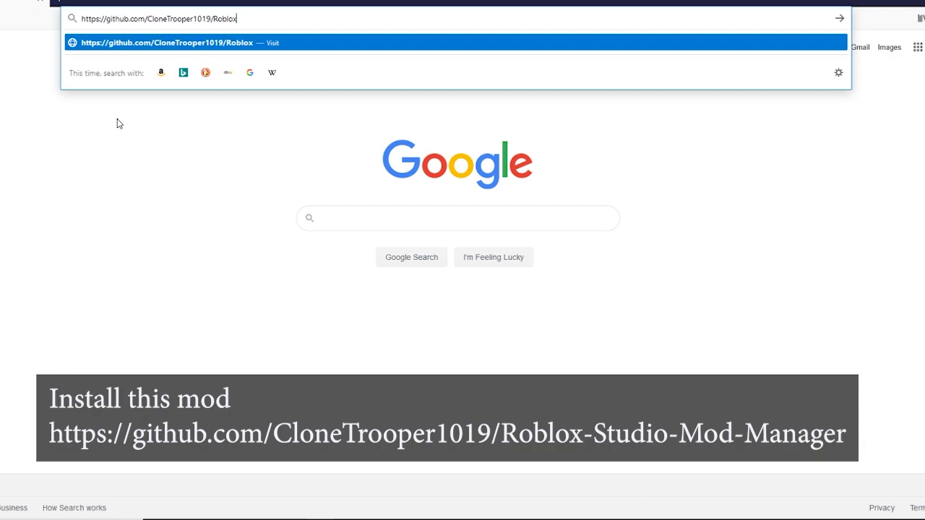
pyautogui.write('-Studio-Mod-Manager')
pyautogui.press('Return')
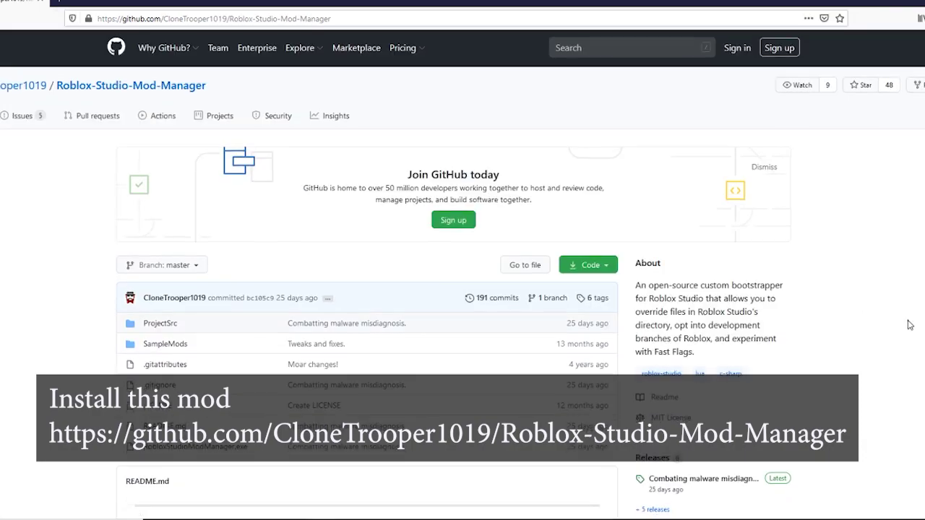
# - Download the Roblox-Studio-Mod-Manager repository as a ZIP file, opening it with Windows Explorer
pyautogui.scroll(-10, 811, 359)
pyautogui.scroll(10, 812, 359)
pyautogui.click(606, 216)
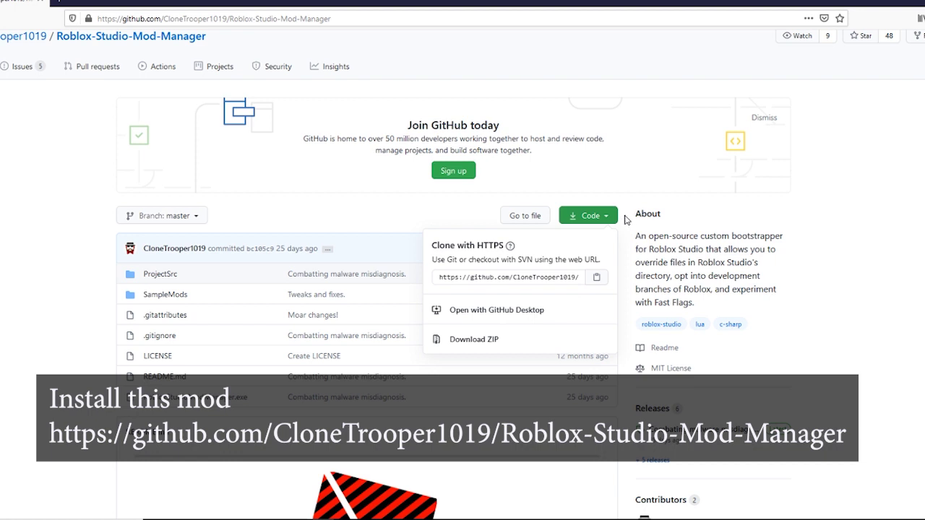
pyautogui.click(514, 277)
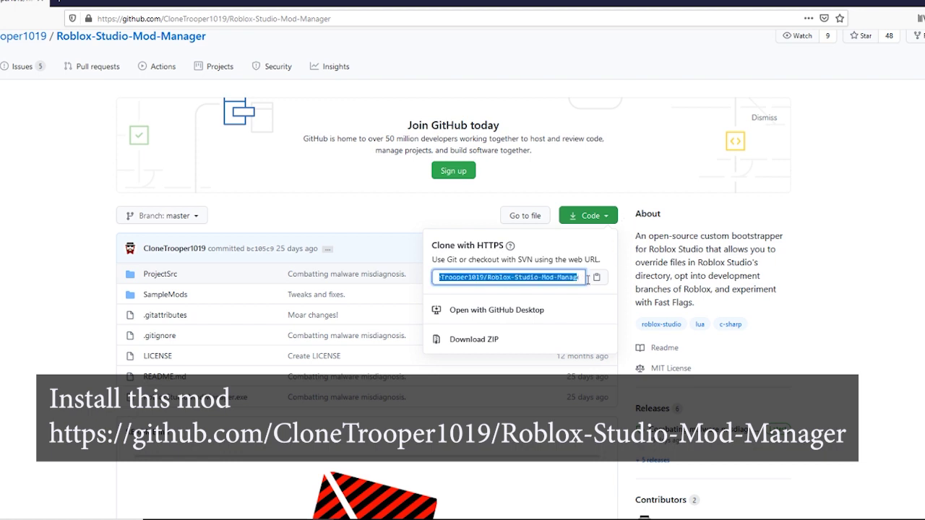
pyautogui.click(474, 339)
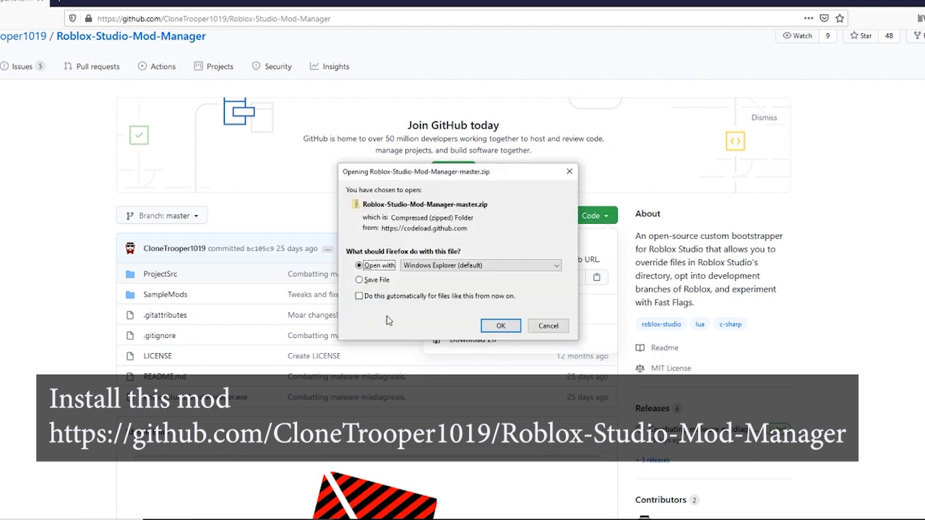
pyautogui.click(500, 326)
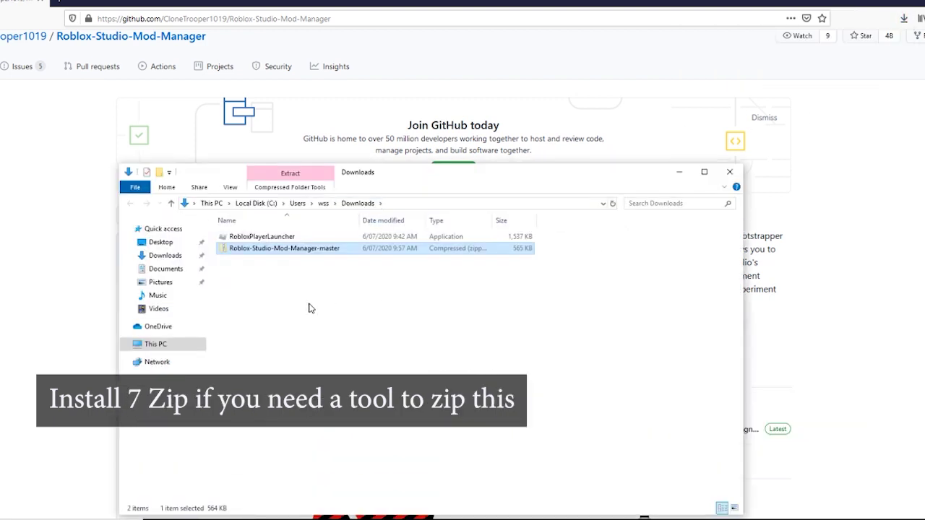
# - Move the Roblox-Studio-Mod-Manager-master archive from Downloads into the Documents folder
pyautogui.click(165, 269)
pyautogui.hotkey('ctrl', 'v')
pyautogui.rightClick(253, 237)
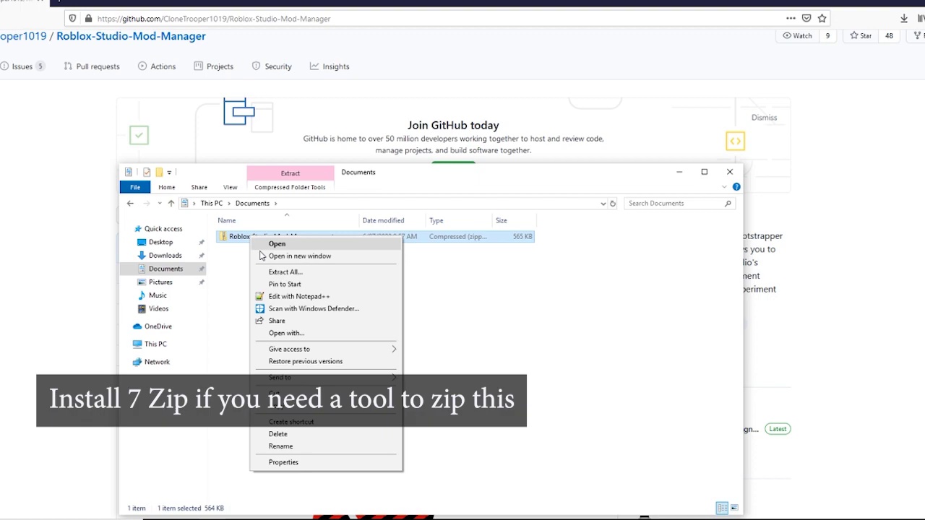
pyautogui.press('Escape')
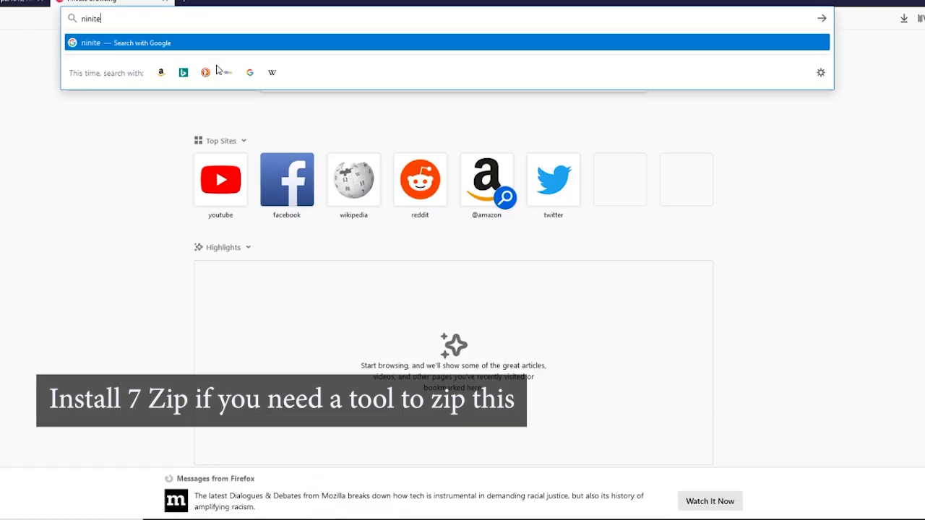
# - Open the Ninite website, choose 7-Zip as the app to install and get its installer
pyautogui.press('Return')
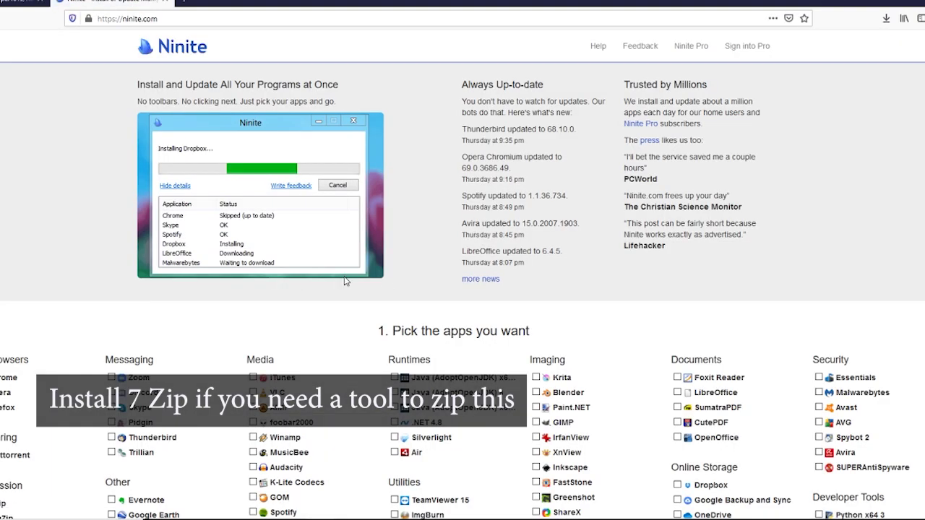
pyautogui.scroll(-3, 345, 282)
pyautogui.click(10, 332)
pyautogui.scroll(-5, 10, 332)
pyautogui.click(450, 300)
# - Run the Ninite 7Zip installer, allow it to make changes to the device, and close it once finished
pyautogui.scroll(-2, 266, 353)
pyautogui.click(501, 293)
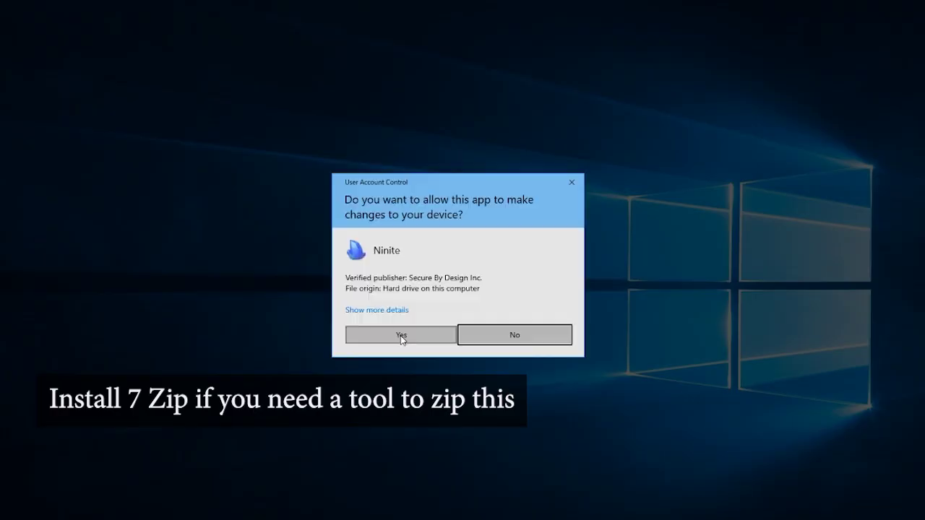
pyautogui.click(402, 337)
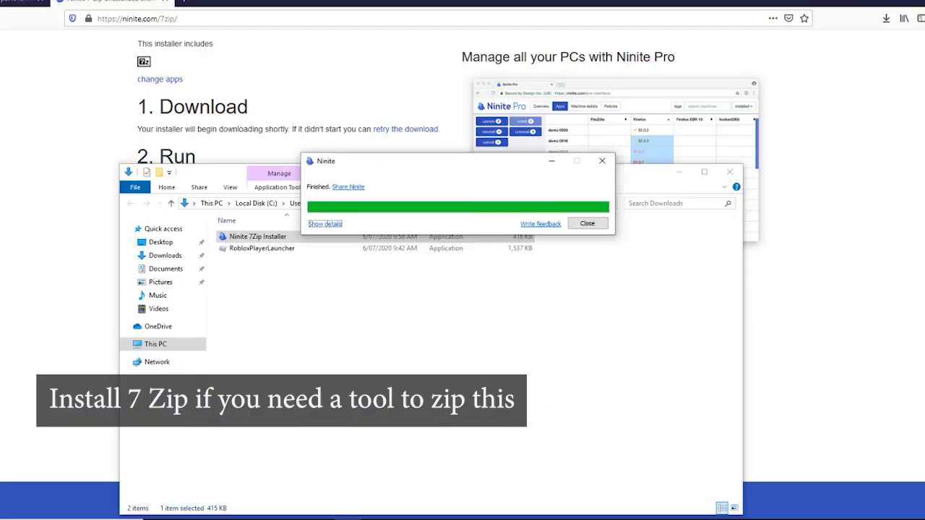
pyautogui.click(586, 224)
# - Extract the Roblox-Studio-Mod-Manager-master archive in Documents with 7-Zip and open the extracted folder
pyautogui.click(166, 268)
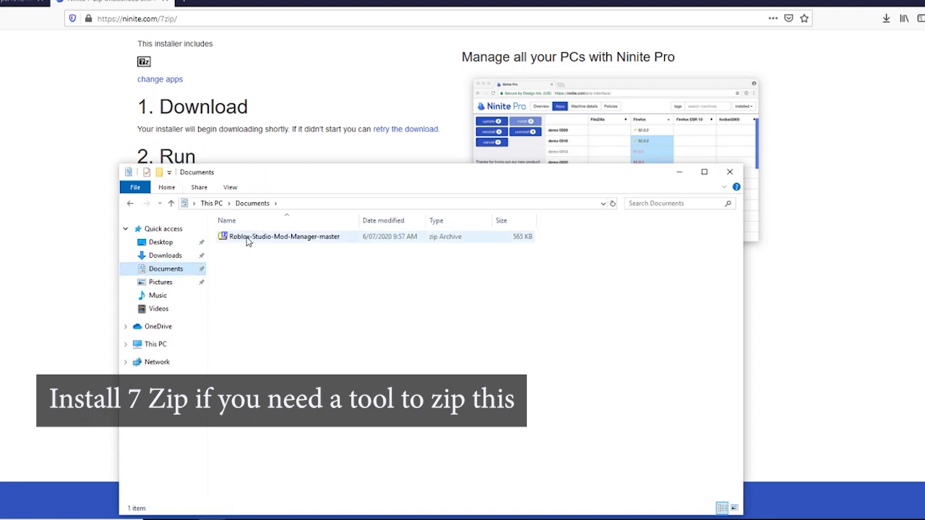
pyautogui.rightClick(247, 239)
pyautogui.moveTo(378, 260)
pyautogui.click(457, 241)
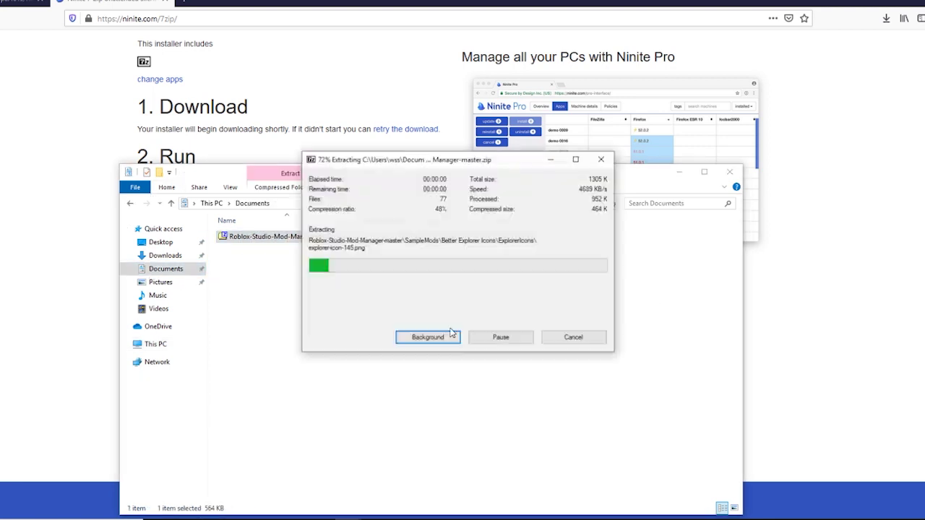
pyautogui.doubleClick(257, 250)
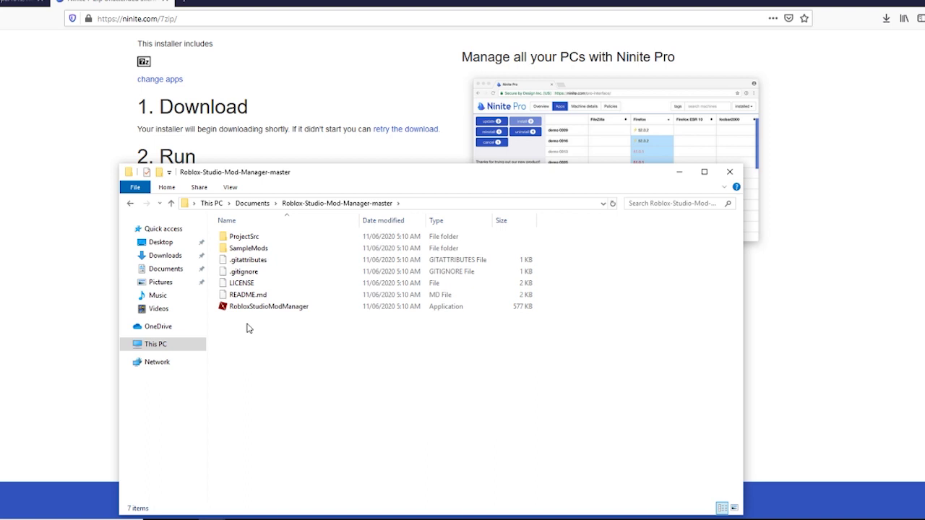
# - Run RobloxStudioModManager and open its fast flag editor, accepting the flag-editing warning and the Roblox Studio update
pyautogui.click(224, 309)
pyautogui.doubleClick(224, 310)
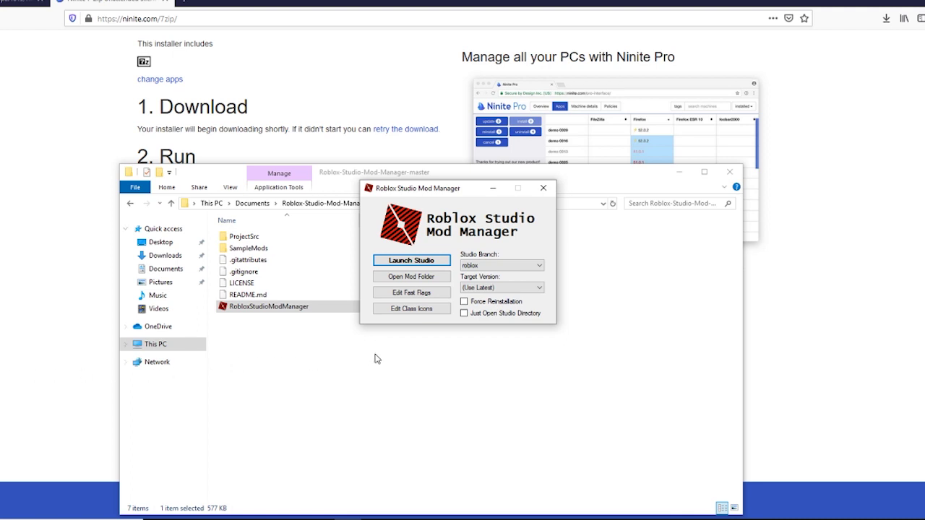
pyautogui.click(411, 292)
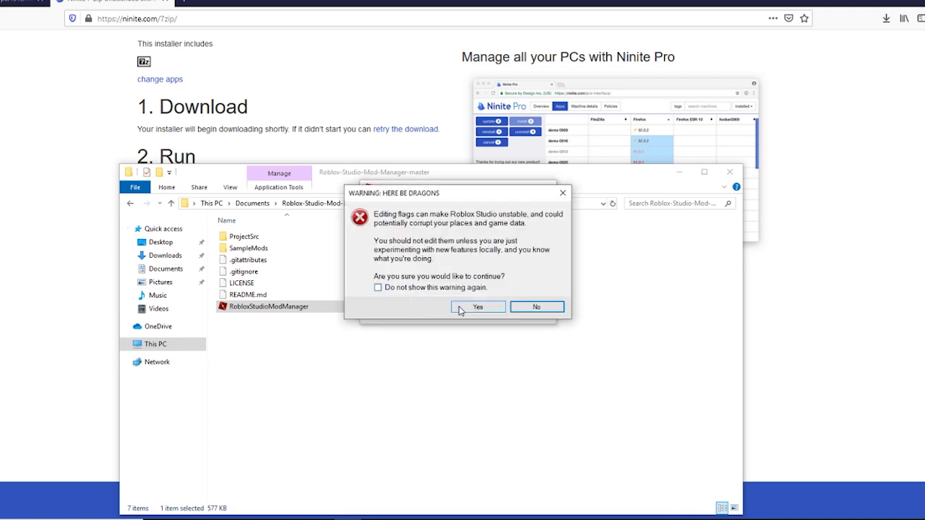
pyautogui.click(478, 307)
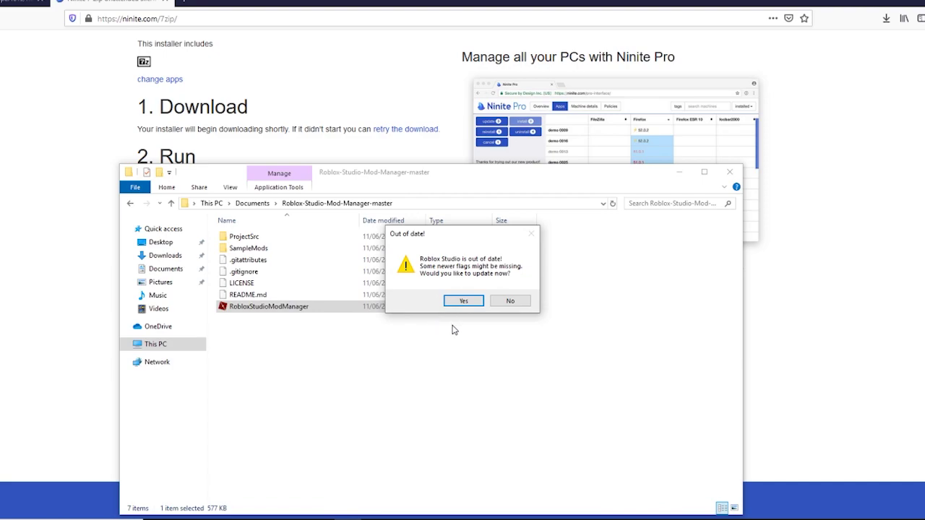
pyautogui.click(463, 300)
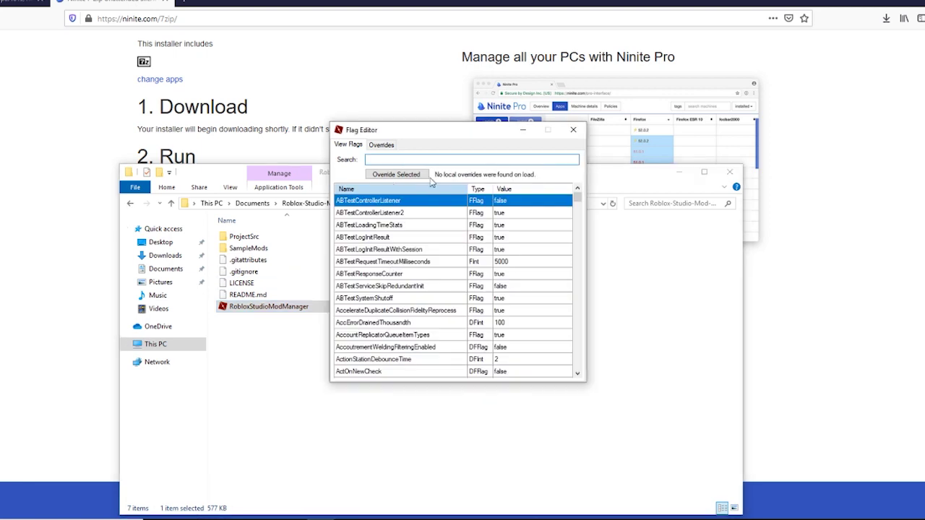
# - Find the VideoSupport flag, override it with the value true, and close the Flag Editor
pyautogui.write('VideoSupport')
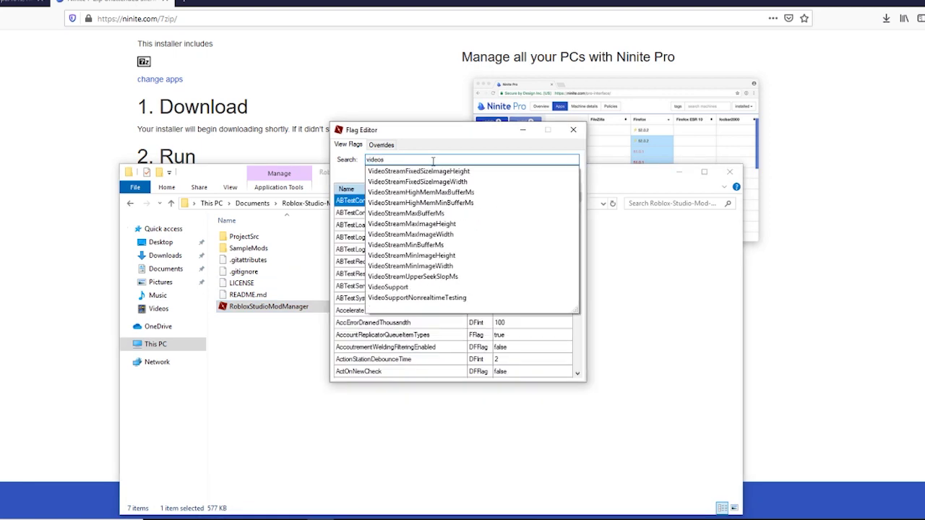
pyautogui.press('Return')
pyautogui.click(508, 202)
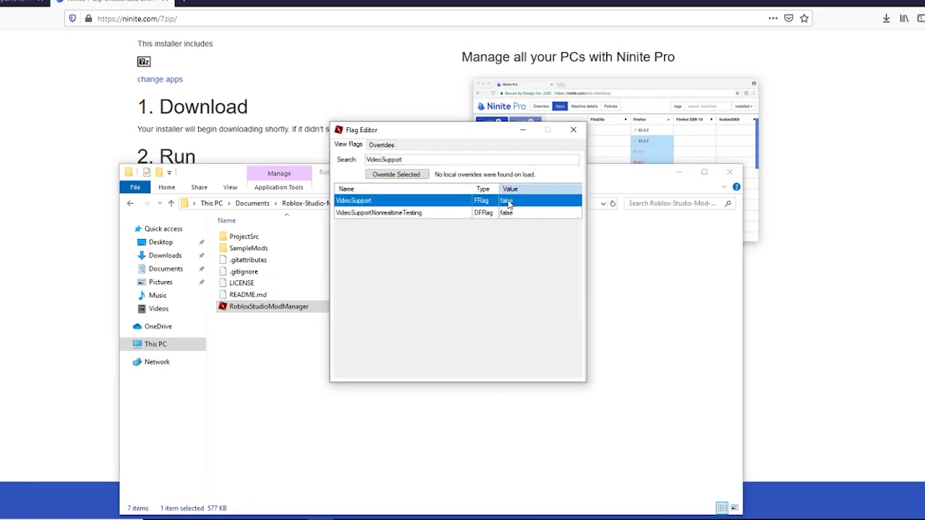
pyautogui.click(421, 176)
pyautogui.click(521, 191)
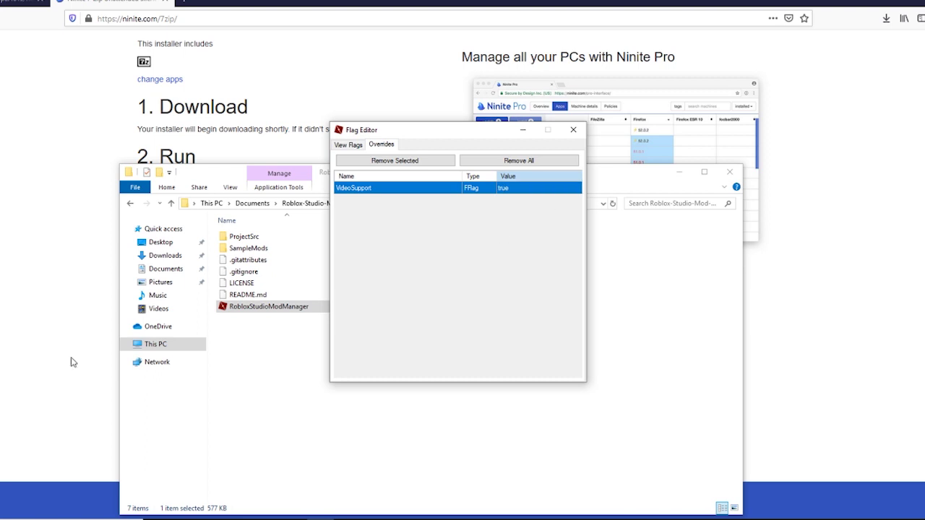
pyautogui.click(574, 131)
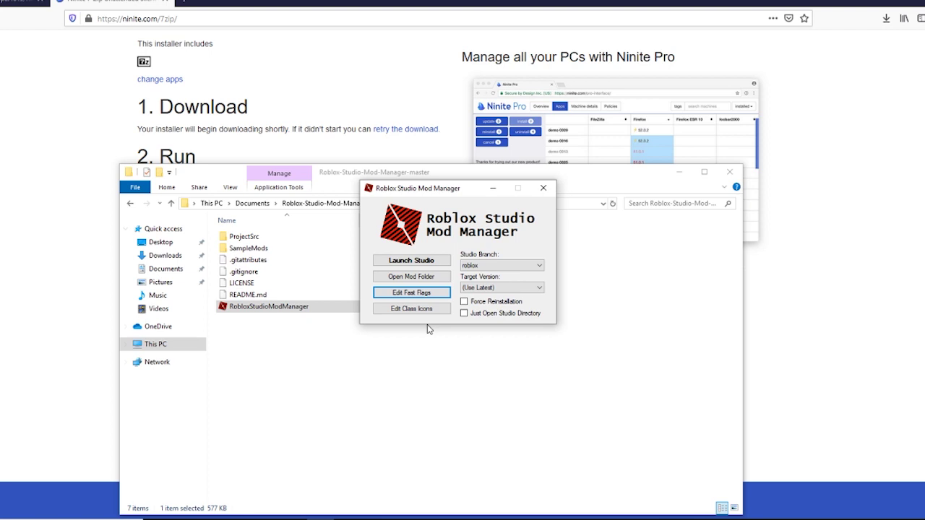
# - Set the studio branch to sitetest2.robloxlabs and launch it with Just Open Studio Directory enabled
pyautogui.click(539, 265)
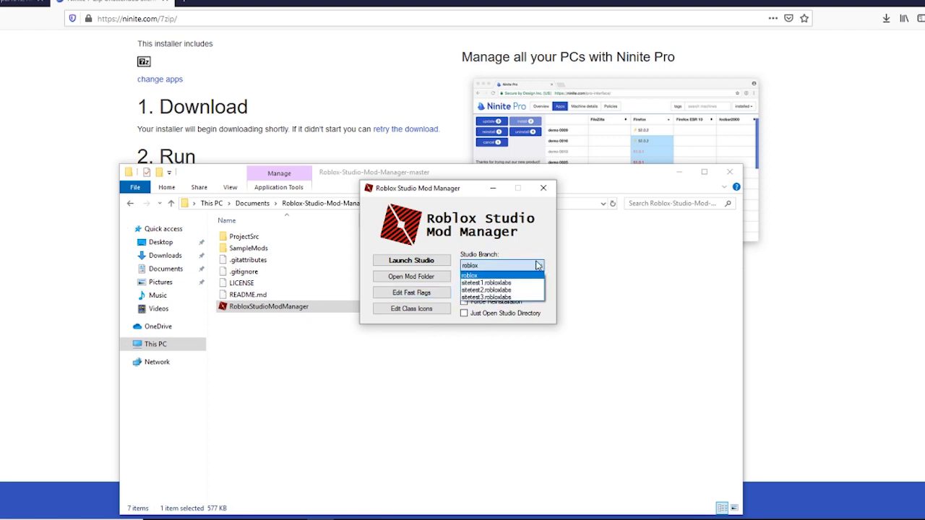
pyautogui.click(498, 290)
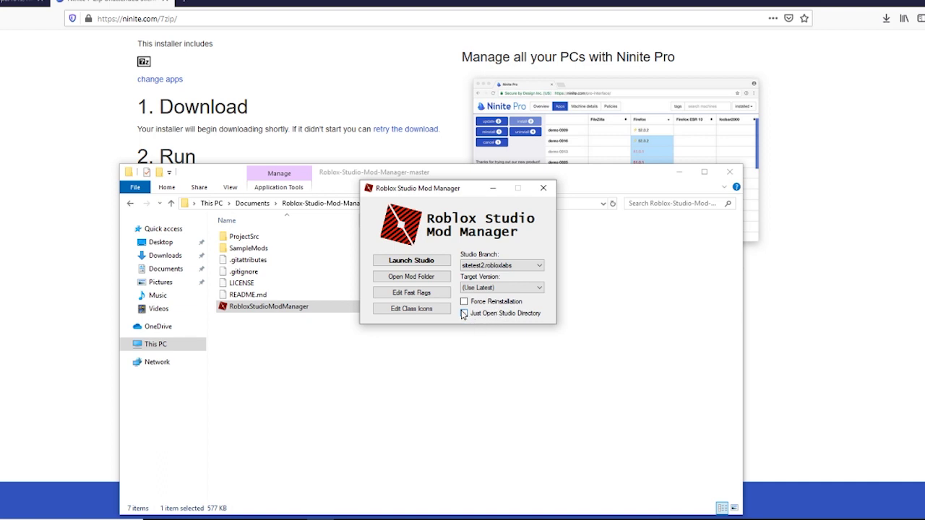
pyautogui.click(413, 262)
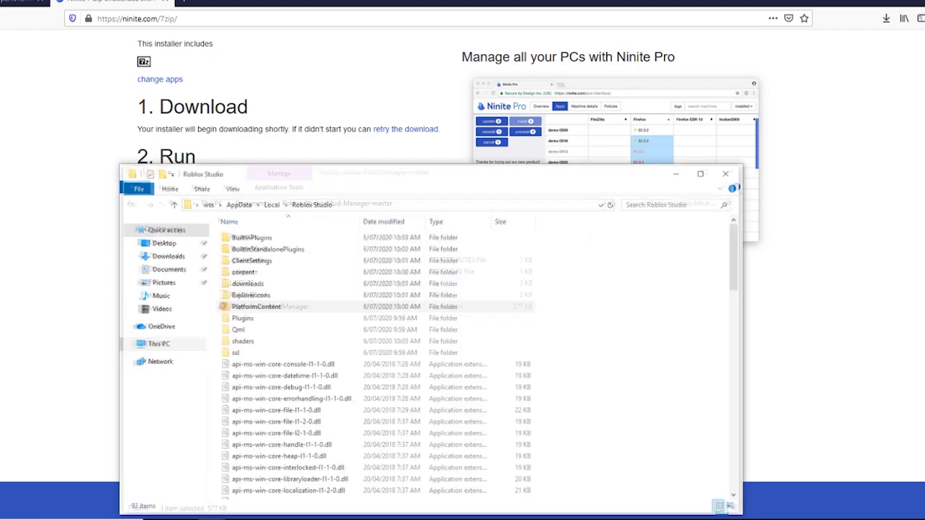
# - Start RobloxStudioBeta from the Roblox Studio folder and create a new place from the Baseplate template
pyautogui.scroll(-2, 441, 474)
pyautogui.scroll(-20, 440, 474)
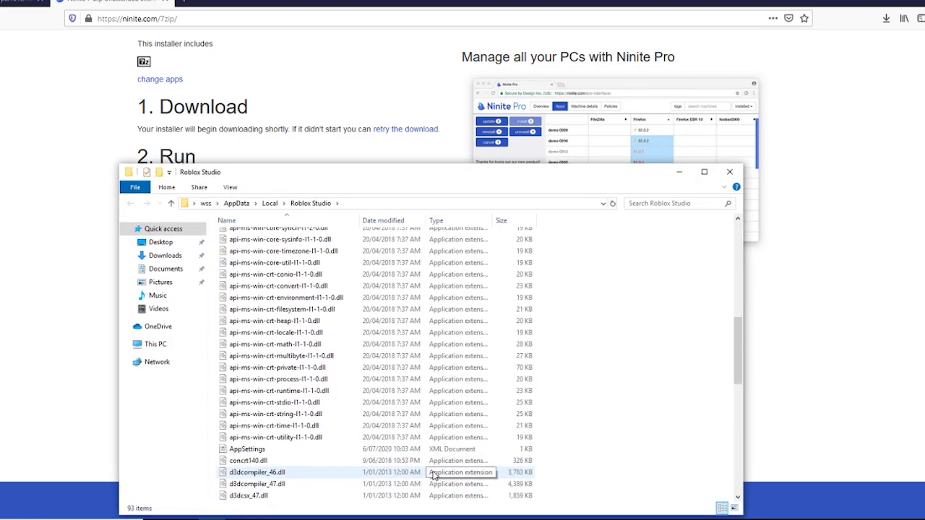
pyautogui.scroll(-1, 427, 475)
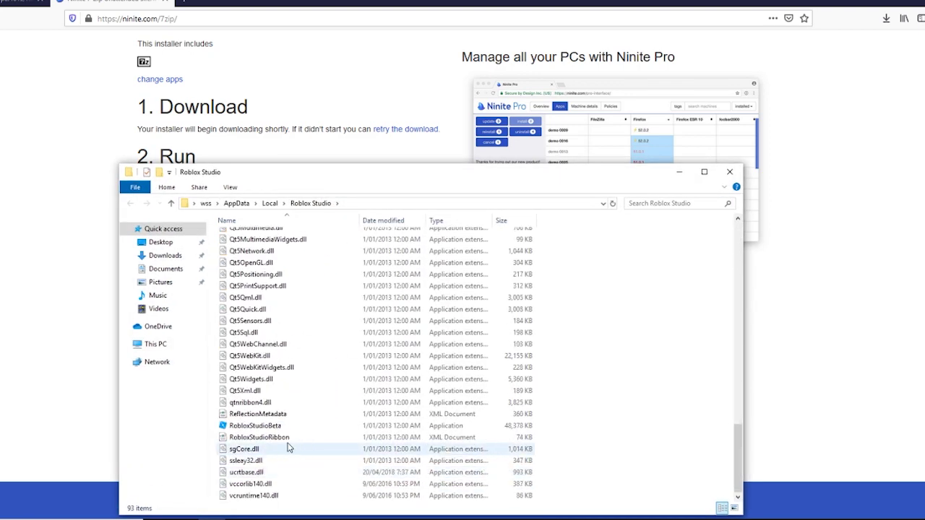
pyautogui.click(244, 426)
pyautogui.doubleClick(244, 427)
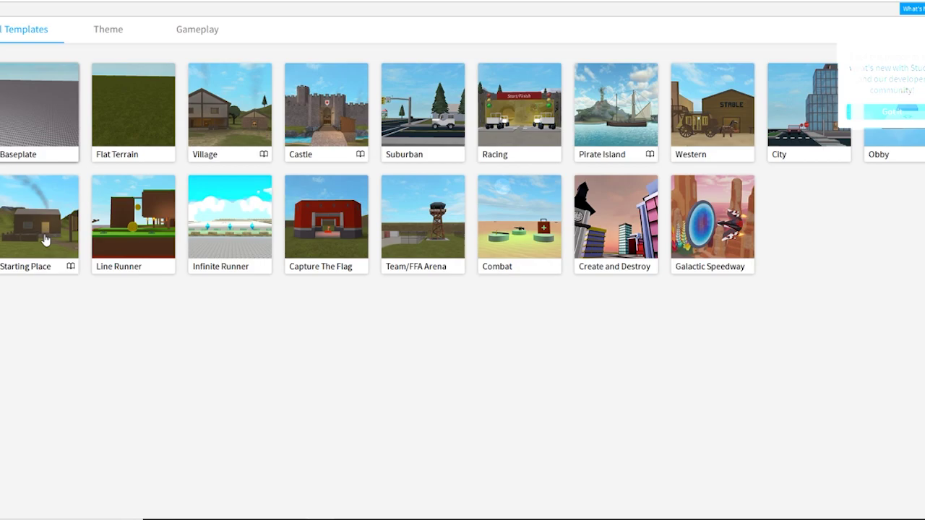
pyautogui.click(44, 235)
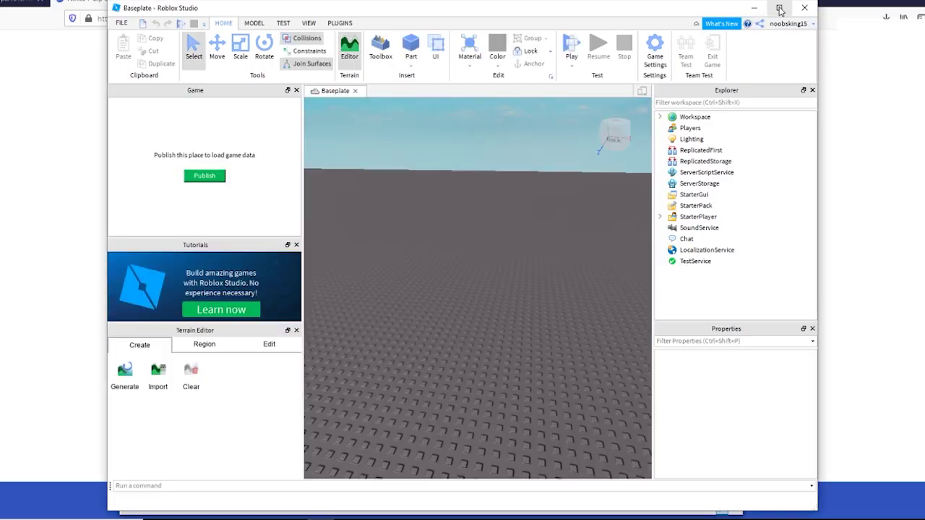
# - Insert a SurfaceGui into StarterGui and set its Adornee to the grey wall part on the baseplate
pyautogui.click(779, 7)
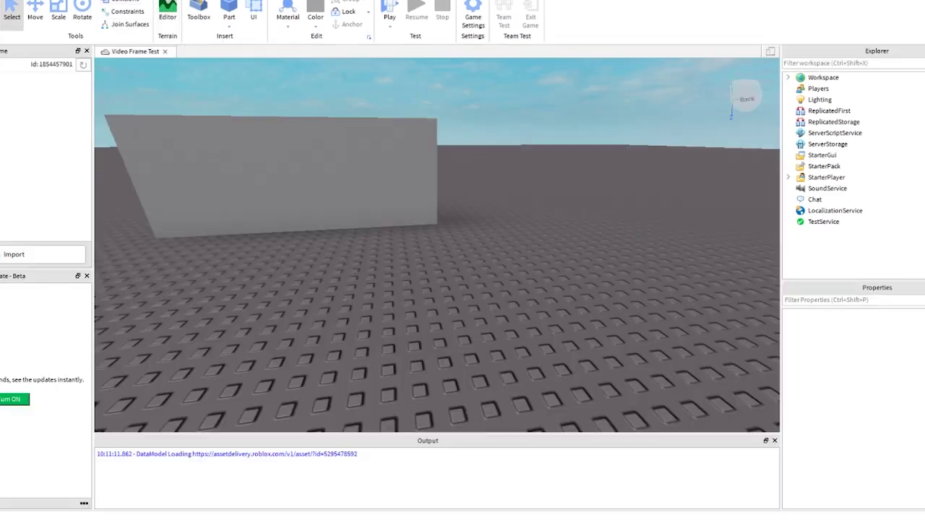
pyautogui.click(848, 158)
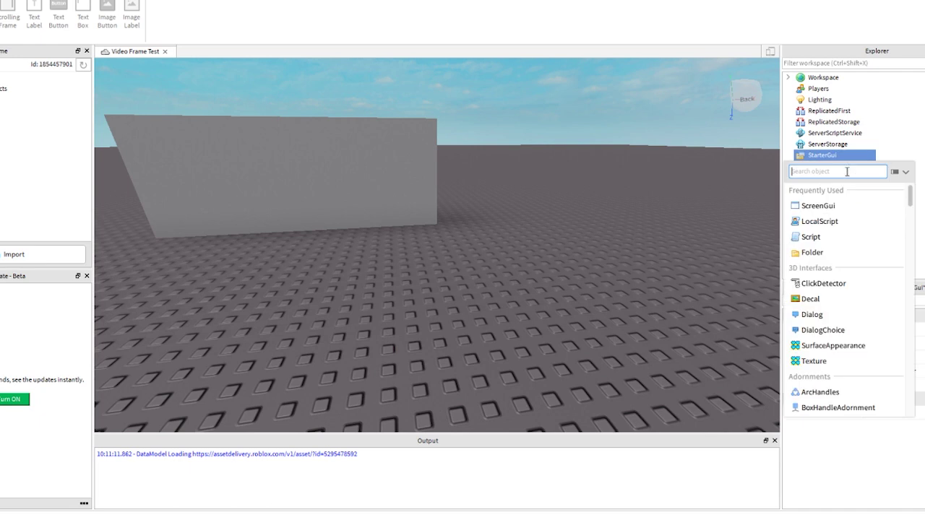
pyautogui.write('sur')
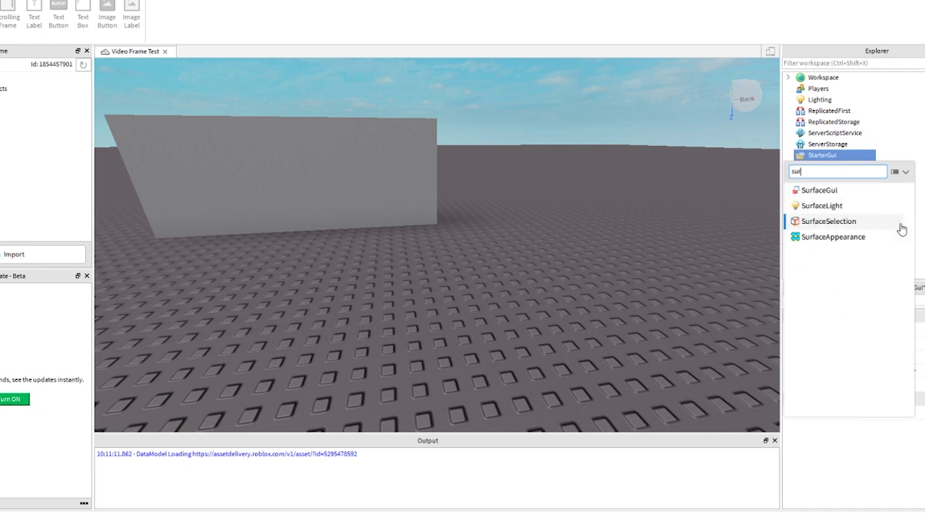
pyautogui.click(814, 192)
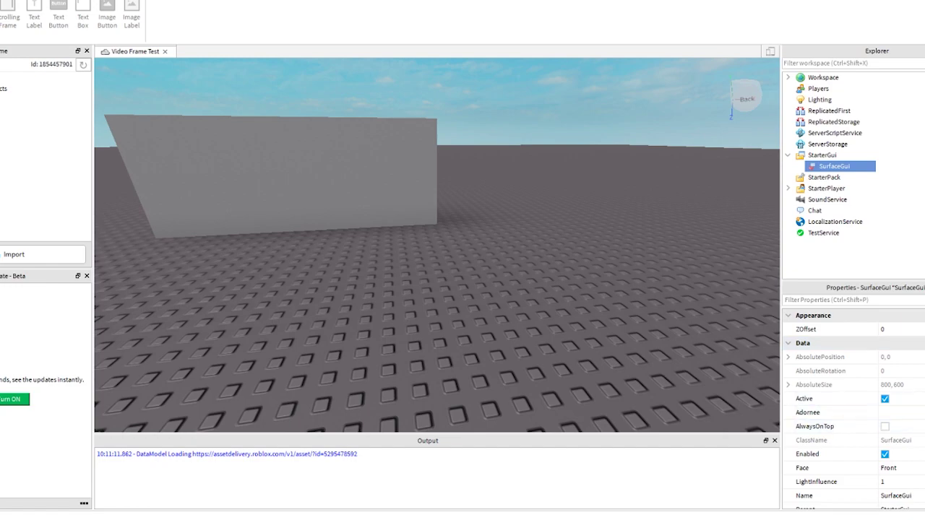
pyautogui.click(898, 412)
pyautogui.click(329, 243)
pyautogui.moveTo(607, 322); pyautogui.dragTo(607, 325, button='right')
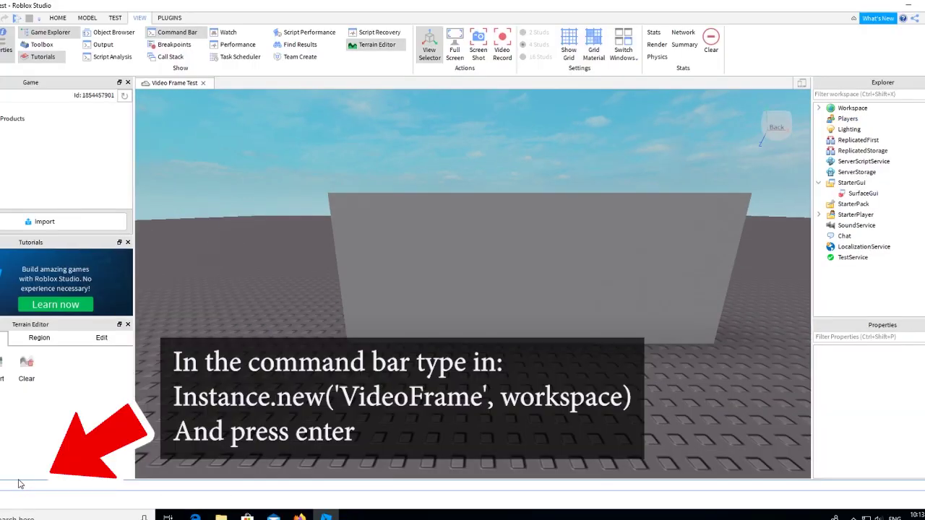
# - Create a VideoFrame by running Instance.new("VideoFrame", workspace) and move it from Workspace into the SurfaceGui
pyautogui.write('("VideoFrame", ')
pyautogui.write('workspace')
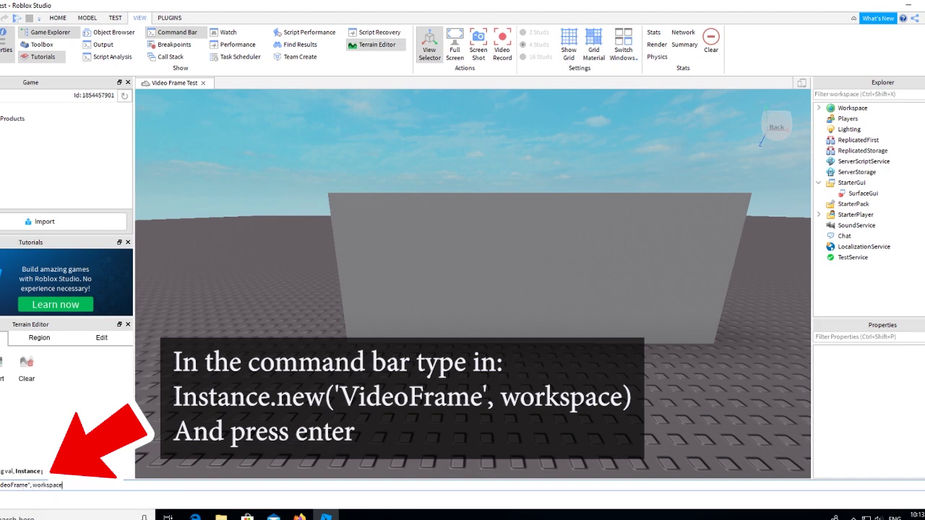
pyautogui.hotkey('ctrl', 'a')
pyautogui.click(819, 107)
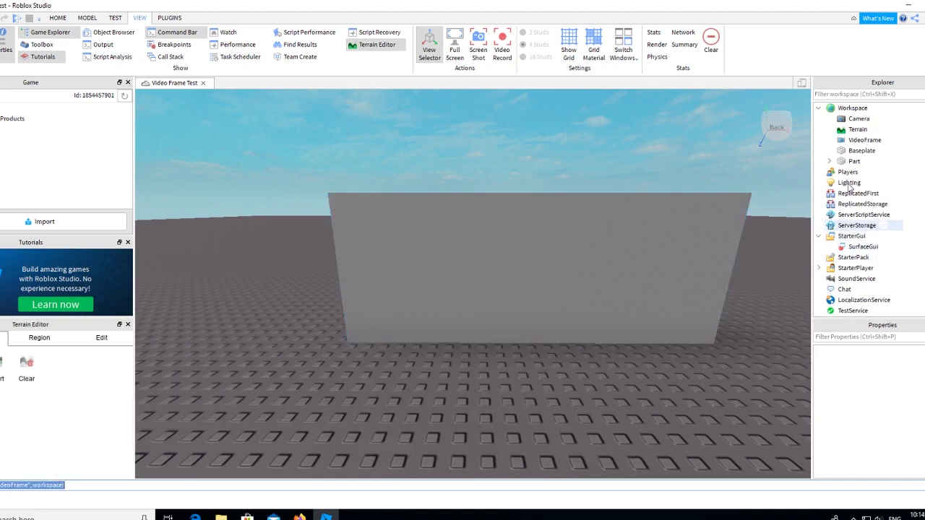
pyautogui.click(854, 142)
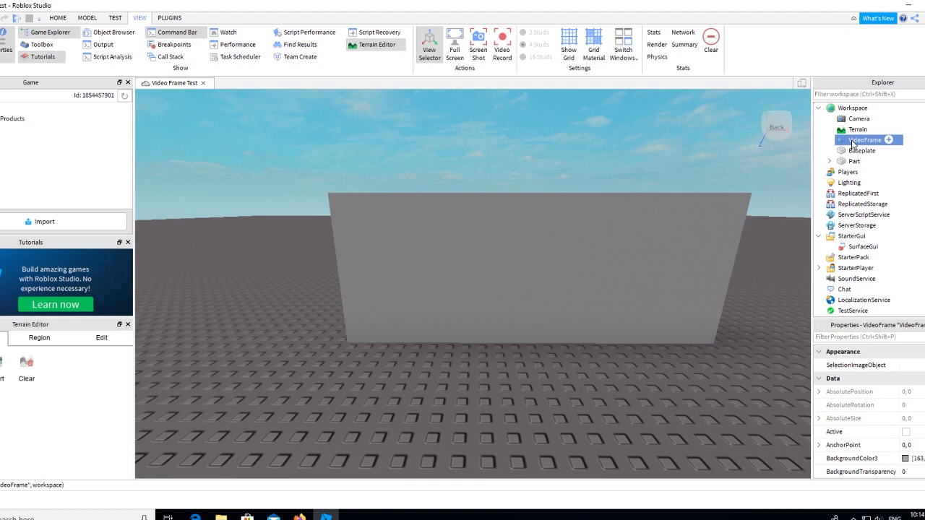
pyautogui.moveTo(867, 166); pyautogui.dragTo(875, 255)
# - Bring up Roblox Studio's content folder in File Explorer and rename the WEBM video file to Videframe
pyautogui.moveTo(220, 517)
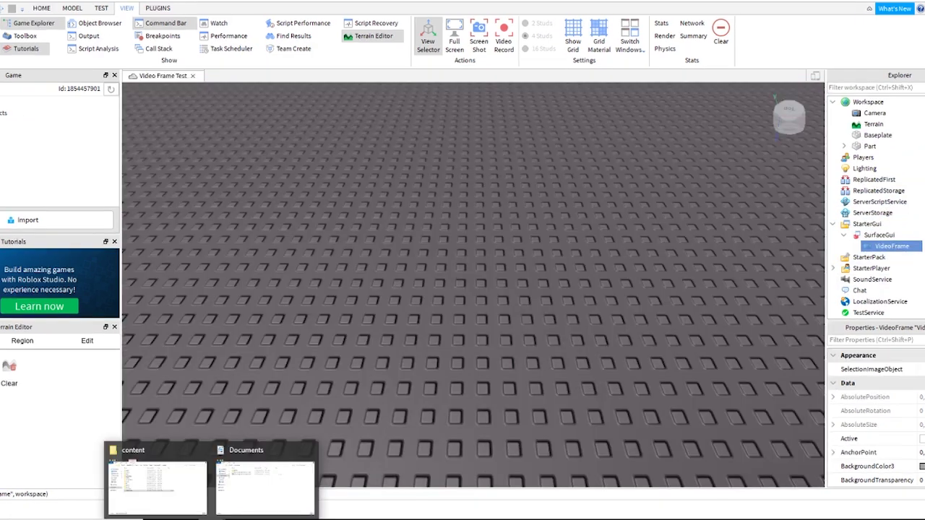
pyautogui.click(281, 500)
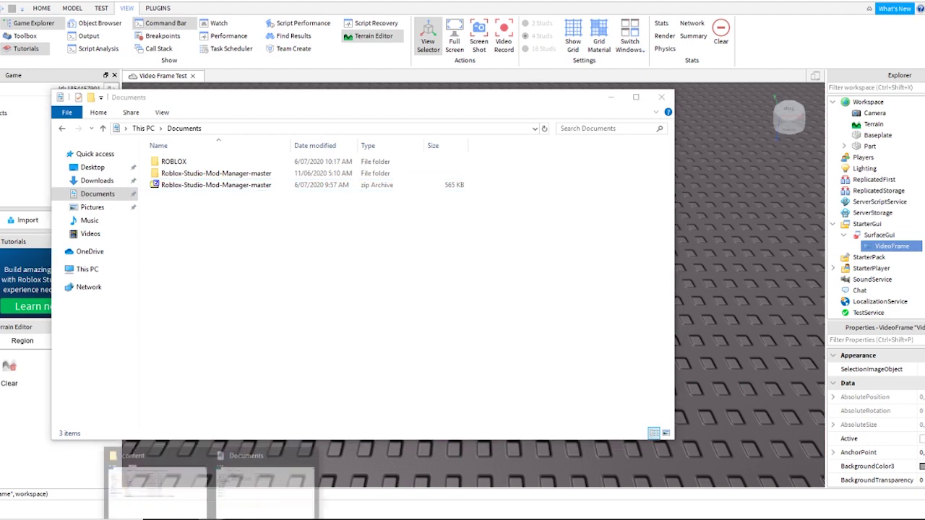
pyautogui.click(151, 502)
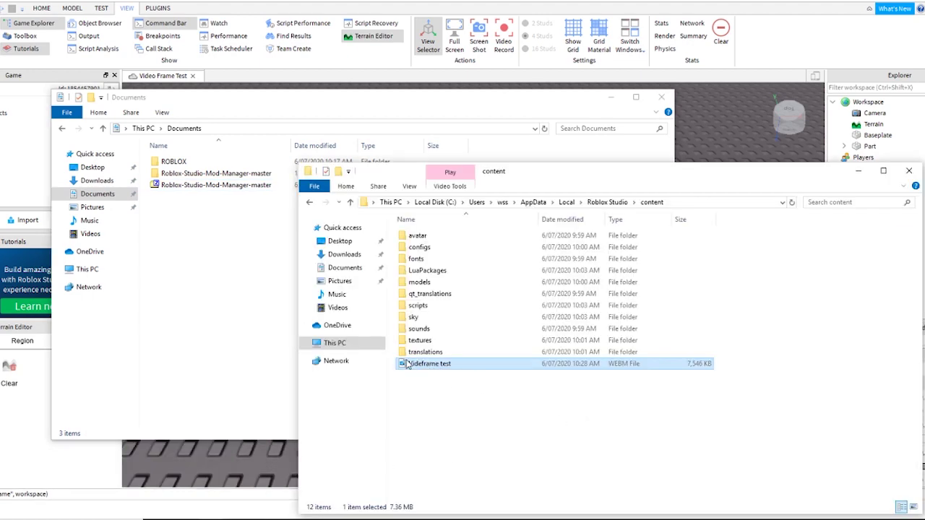
pyautogui.click(611, 97)
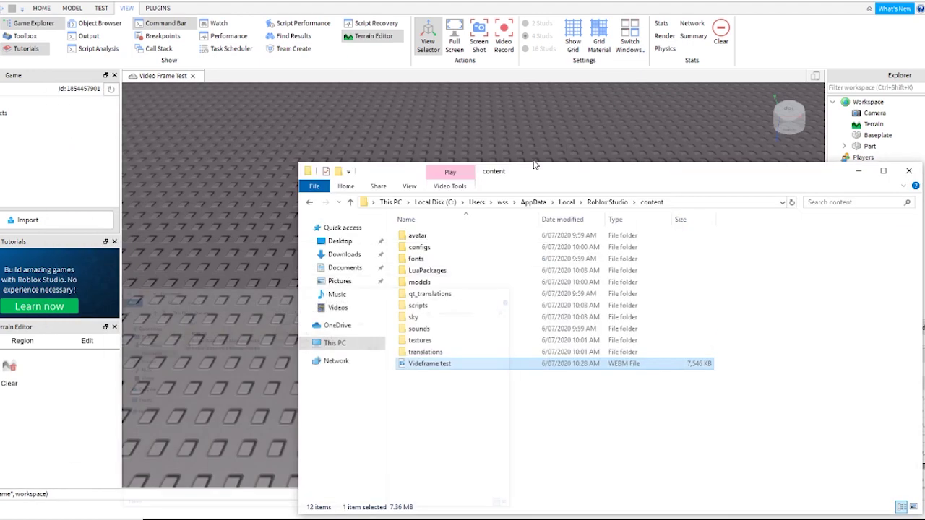
pyautogui.click(440, 363)
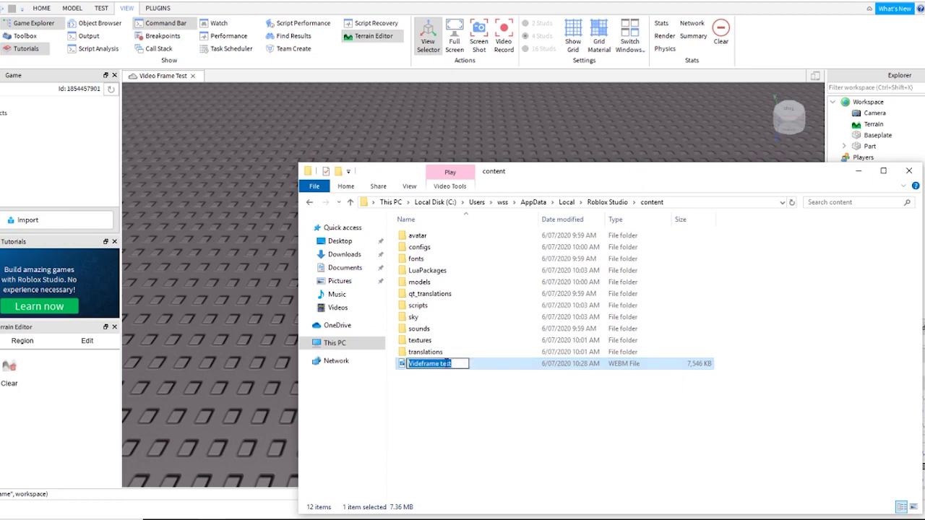
pyautogui.click(452, 363)
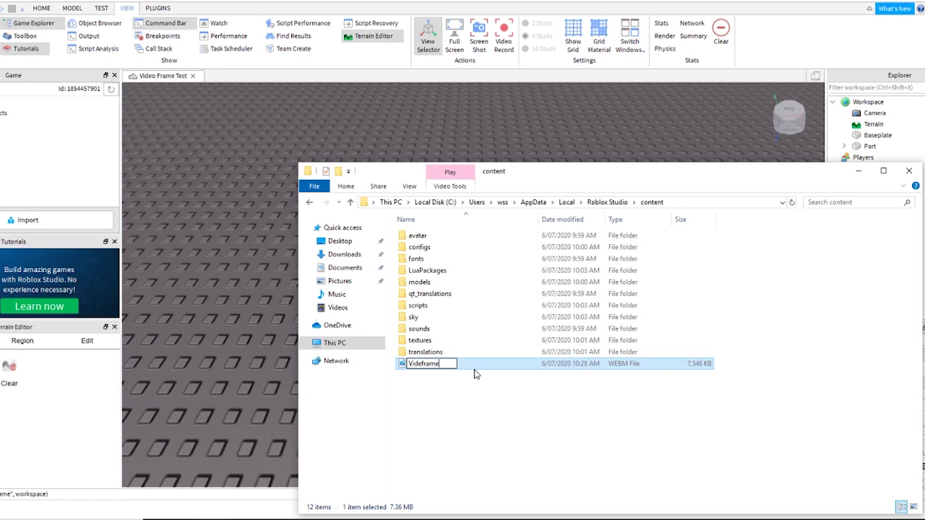
pyautogui.press('Return')
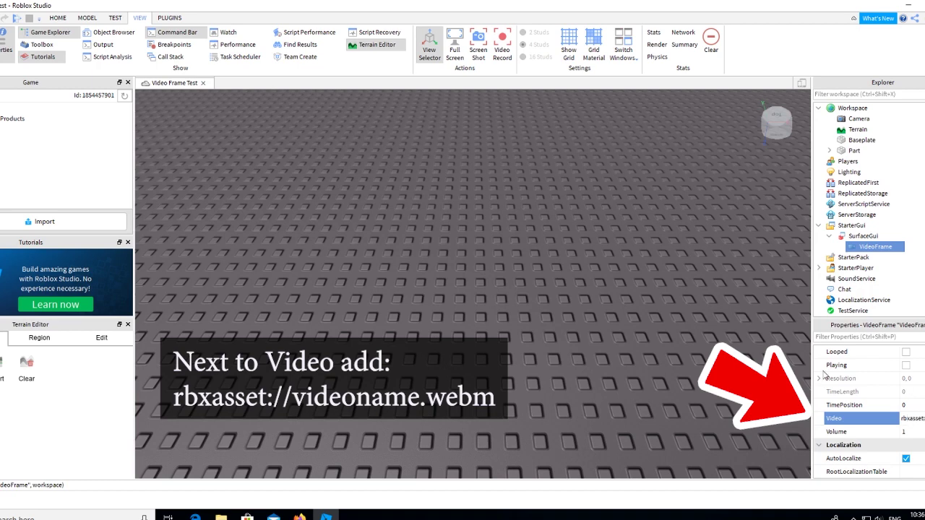
# - Check the WEBM file's name in the content folder and enter its rbxasset:// path as the VideoFrame's Video property
pyautogui.click(271, 470)
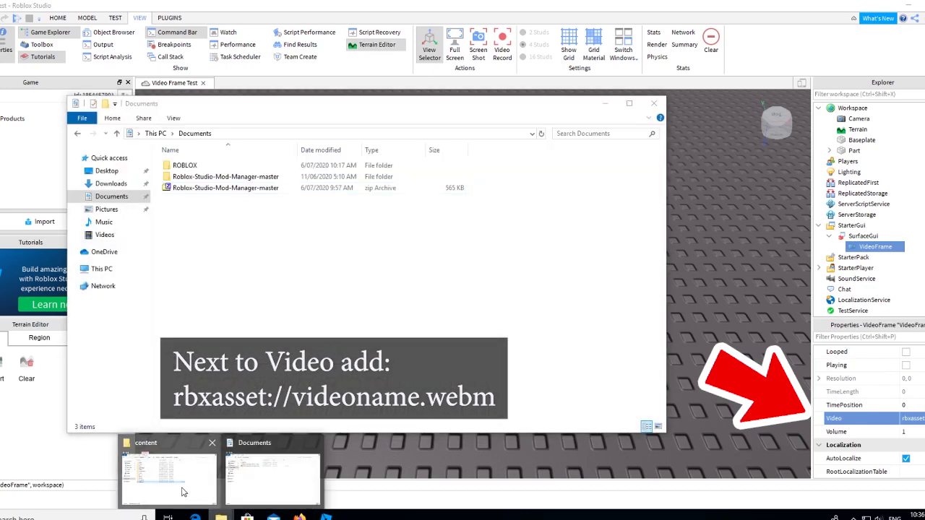
pyautogui.click(171, 470)
pyautogui.click(431, 364)
pyautogui.click(760, 281)
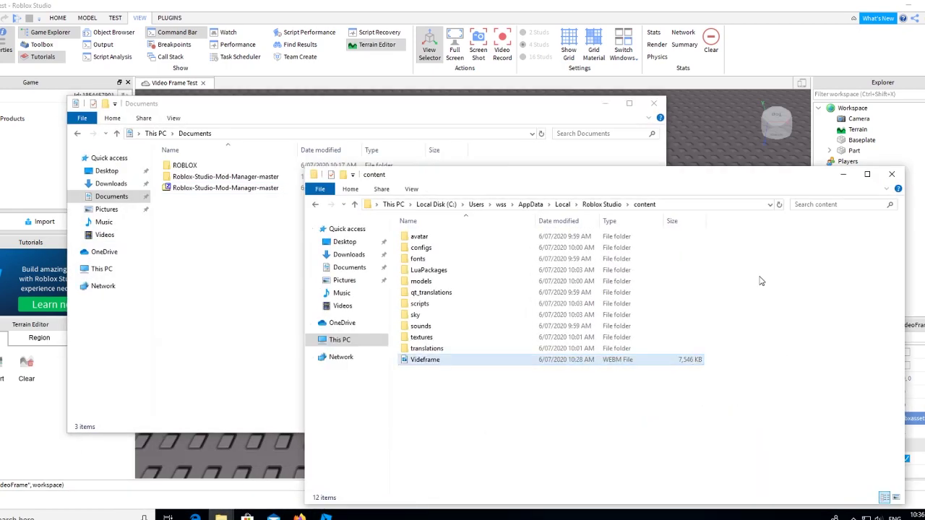
pyautogui.click(843, 174)
pyautogui.click(912, 419)
pyautogui.click(918, 419)
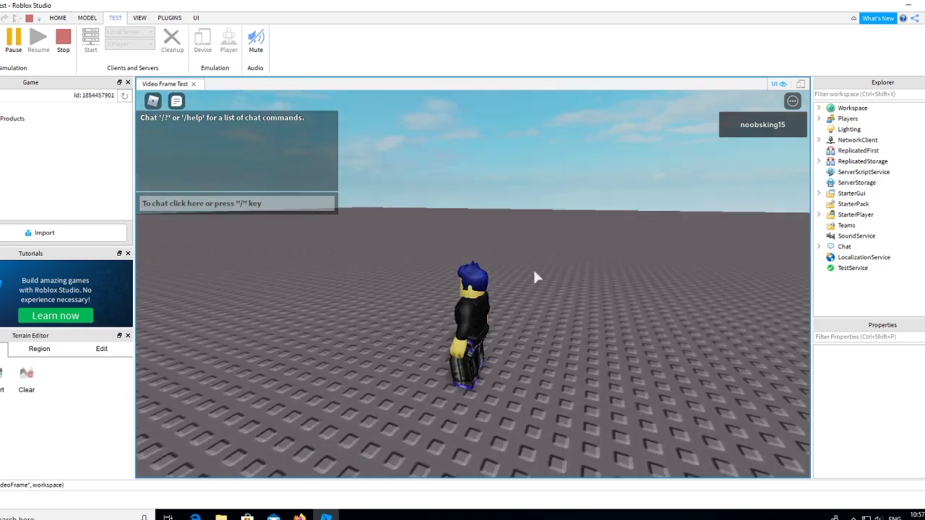
# - Playtest the place, walk towards the wall to view the video, and stop the test
pyautogui.moveTo(587, 275); pyautogui.dragTo(629, 272, button='right')
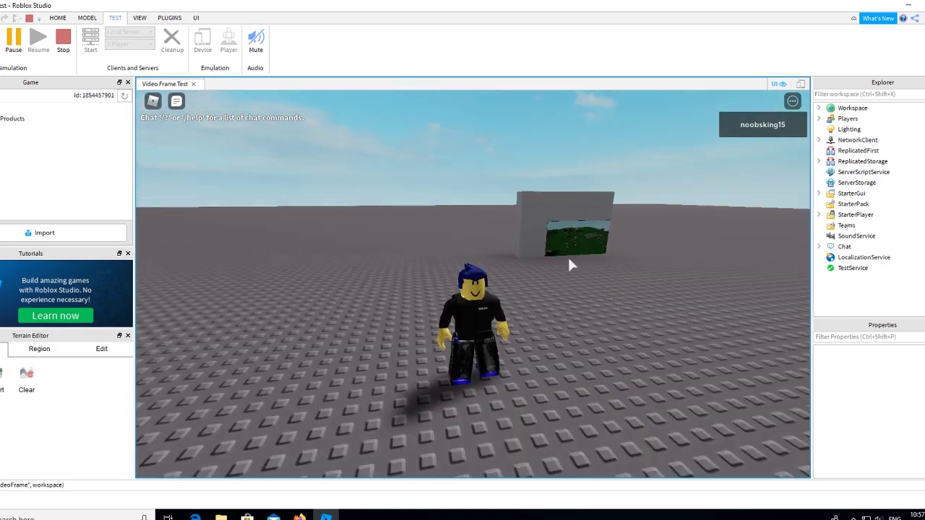
pyautogui.press('w')
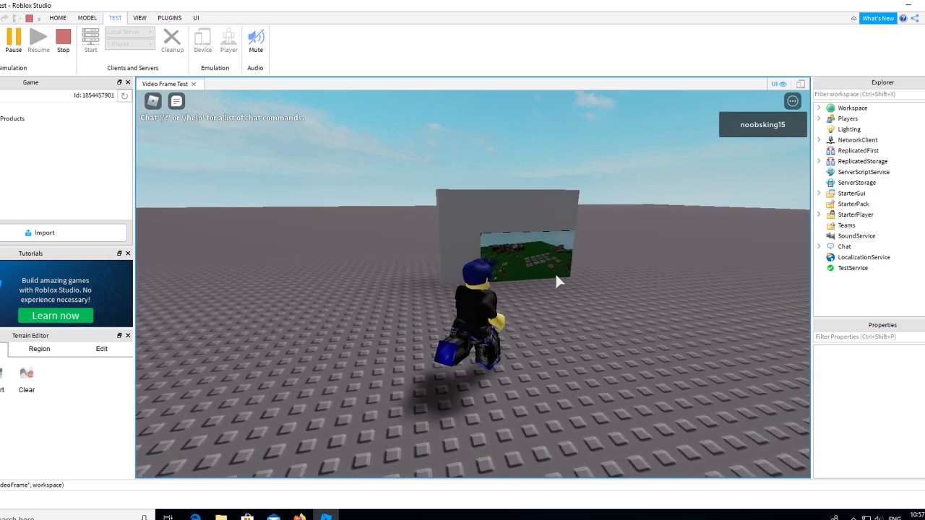
pyautogui.click(63, 41)
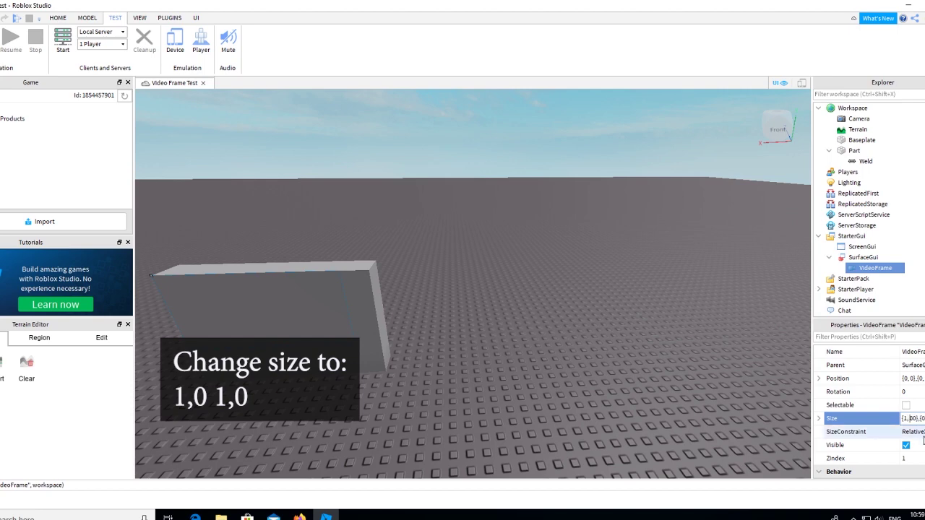
# - Set the VideoFrame's Size to {1, 0},{1, 0} and playtest the place to check how the video covers the wall
pyautogui.press('Delete')
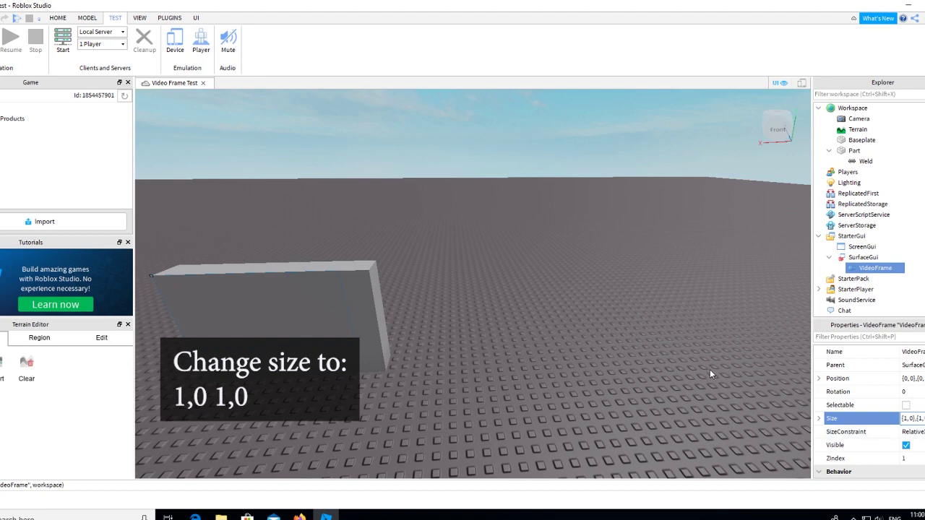
pyautogui.click(230, 230)
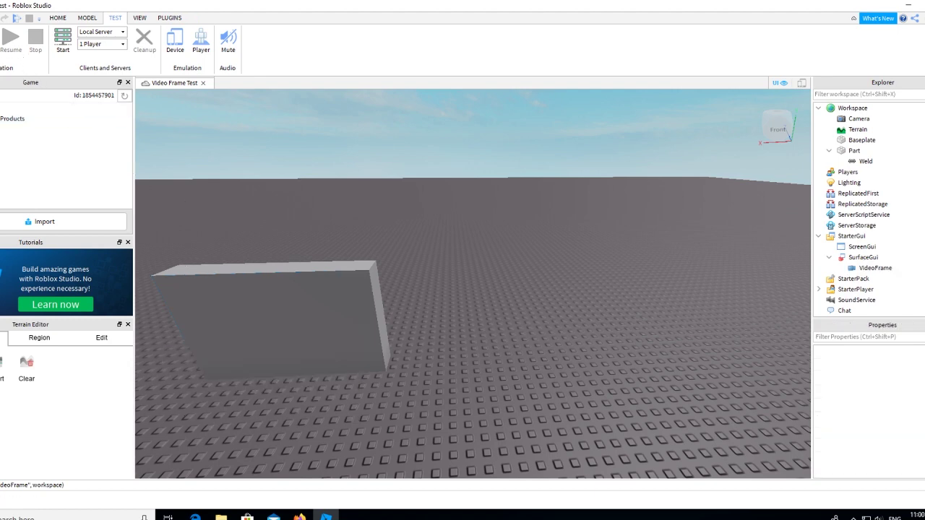
pyautogui.press('F5')
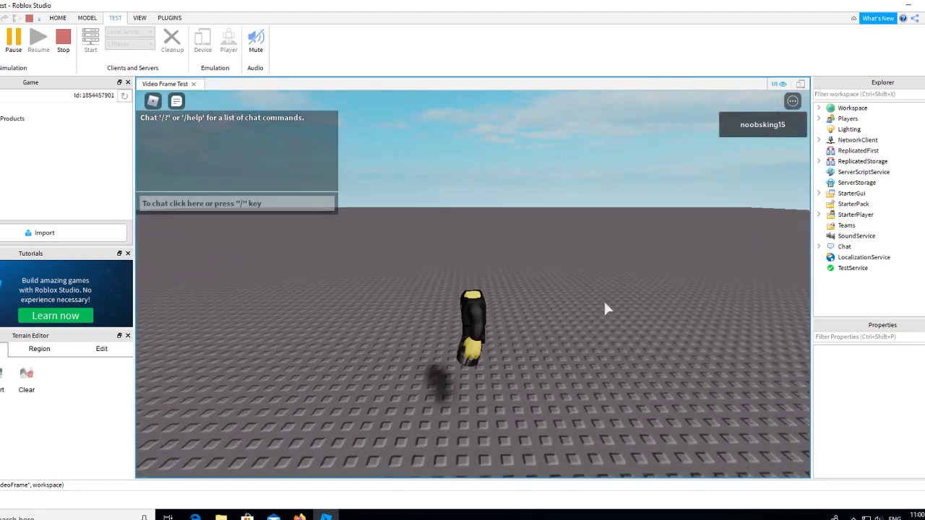
pyautogui.moveTo(602, 297); pyautogui.dragTo(642, 292, button='right')
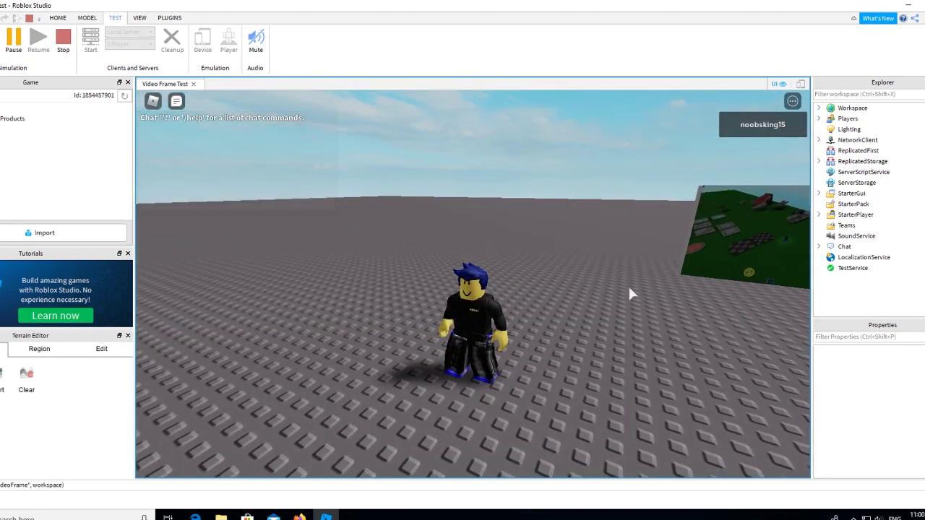
pyautogui.moveTo(489, 230); pyautogui.dragTo(578, 260, button='right')
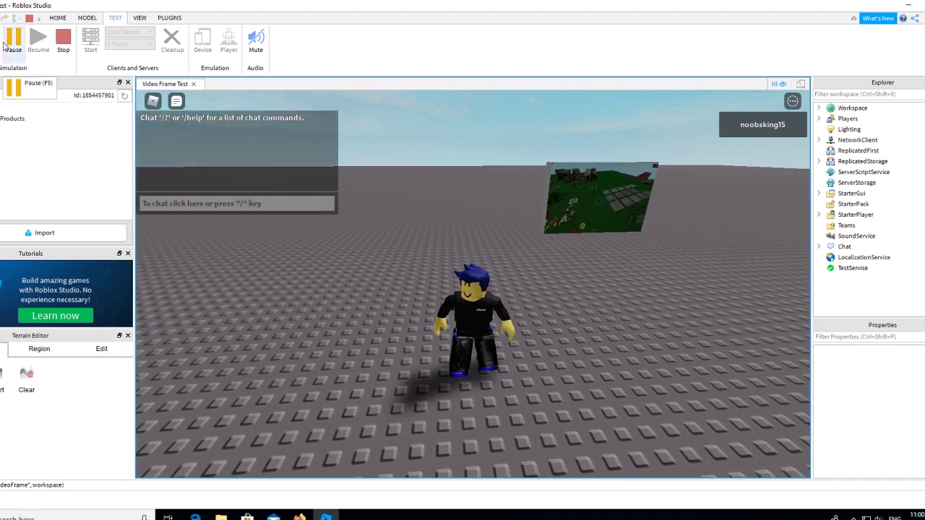
pyautogui.click(63, 39)
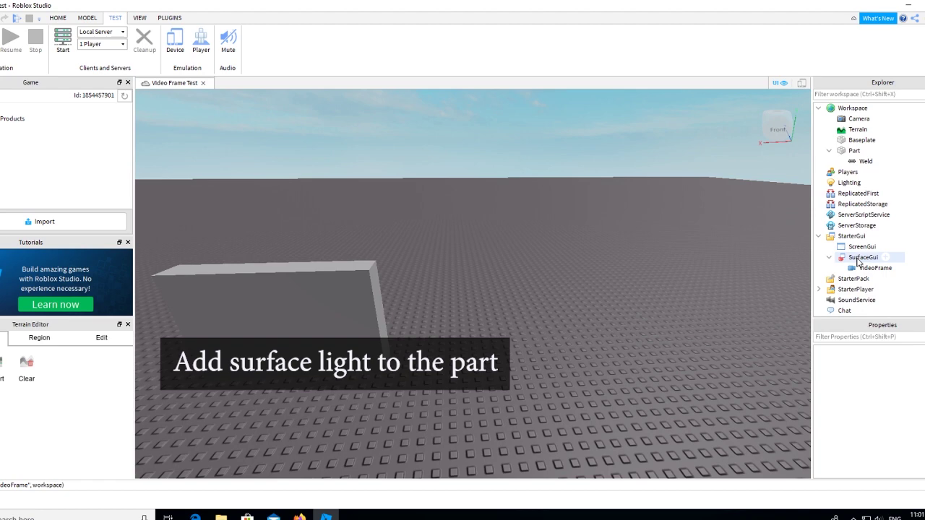
# - Add a SurfaceLight to the wall part and set its Brightness to 3
pyautogui.click(868, 151)
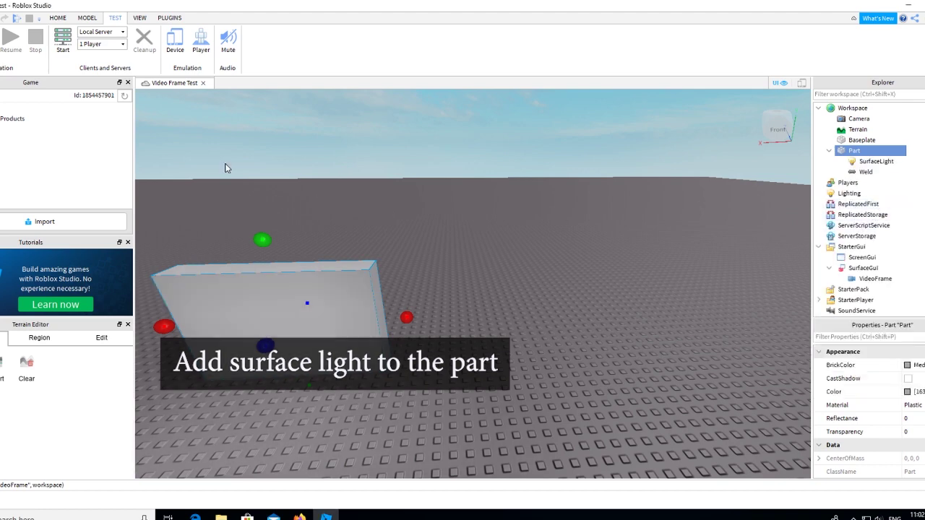
pyautogui.click(867, 163)
pyautogui.click(873, 380)
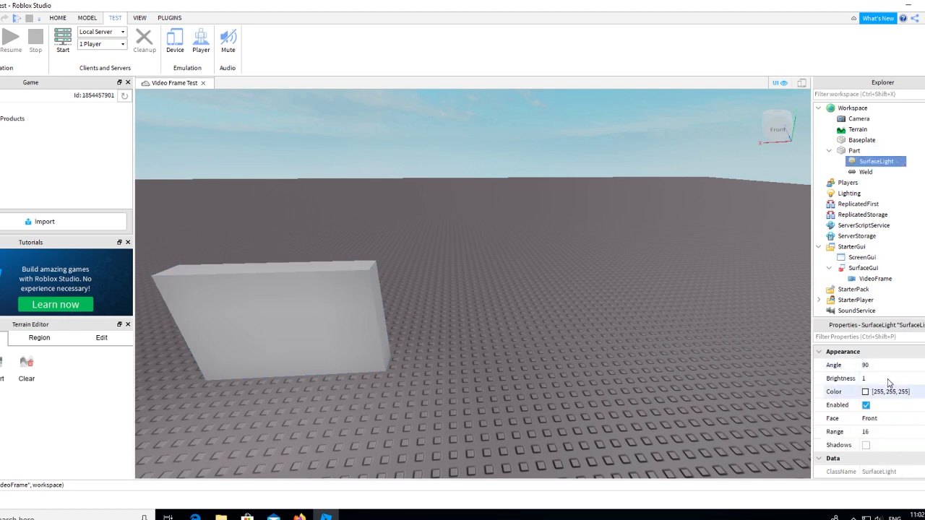
pyautogui.write('3')
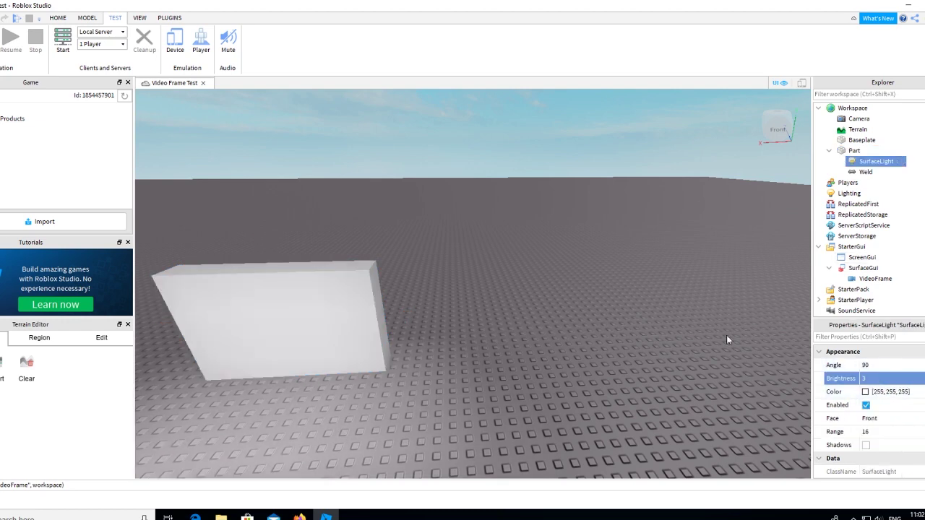
# - Playtest the place and walk the character up to the lit wall to view the playing video
pyautogui.click(63, 40)
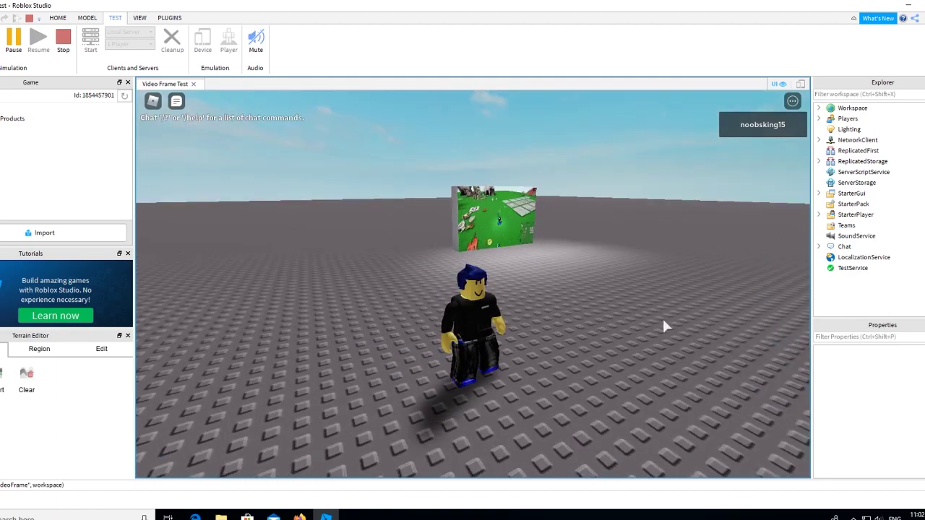
pyautogui.press('w')
pyautogui.press('w')
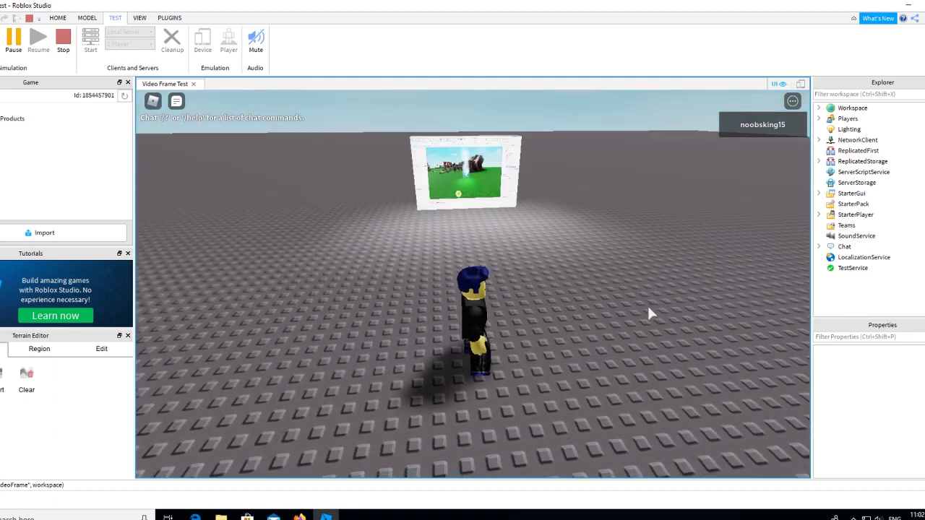
pyautogui.moveTo(648, 307); pyautogui.dragTo(652, 290, button='right')
pyautogui.press('w')
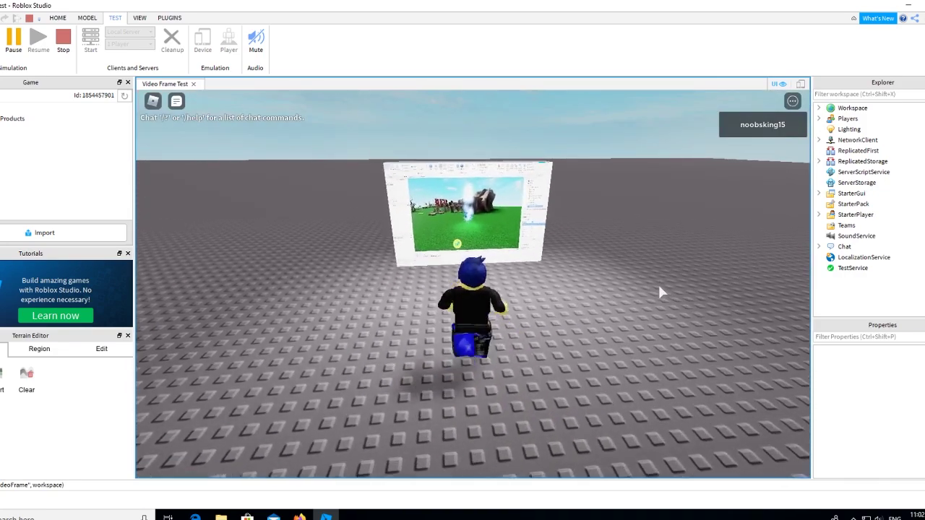
pyautogui.press('w')
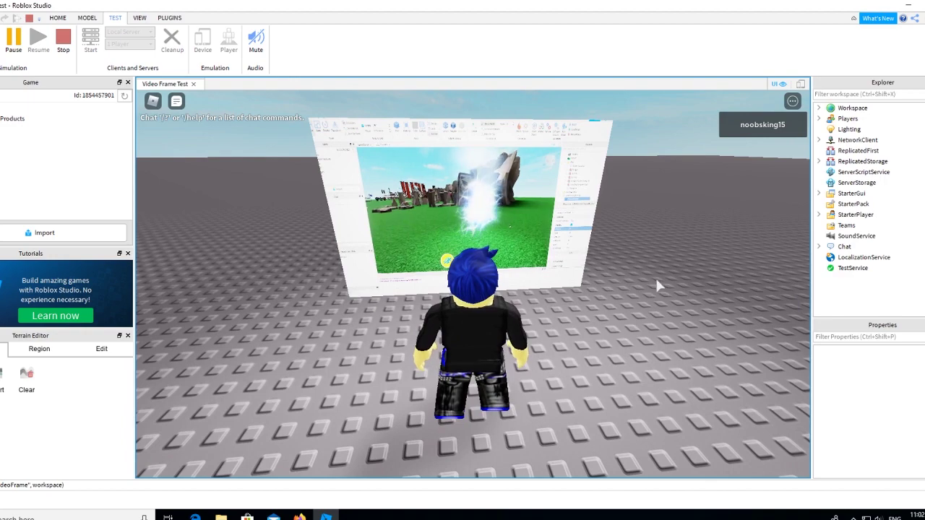
pyautogui.press('w')
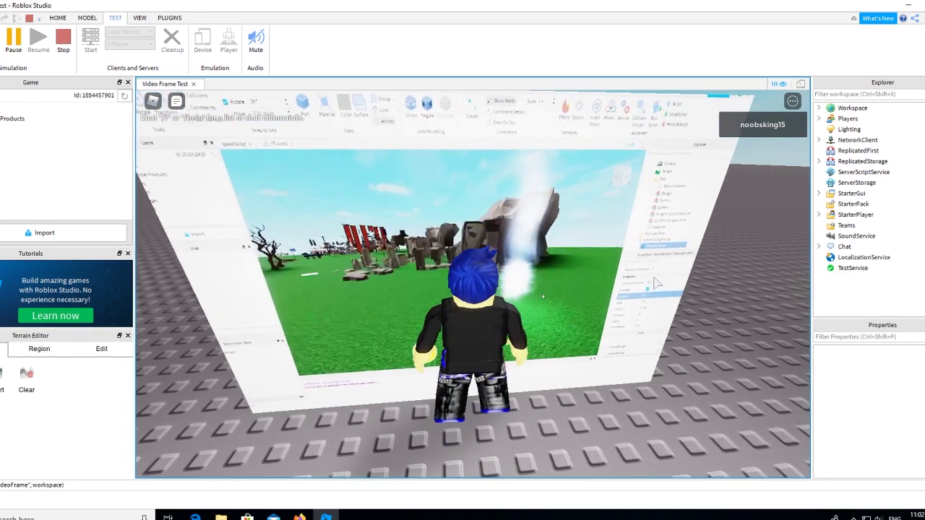
# - Walk the character away from and around the lit wall to view the playing video from different distances and angles
pyautogui.press('s')
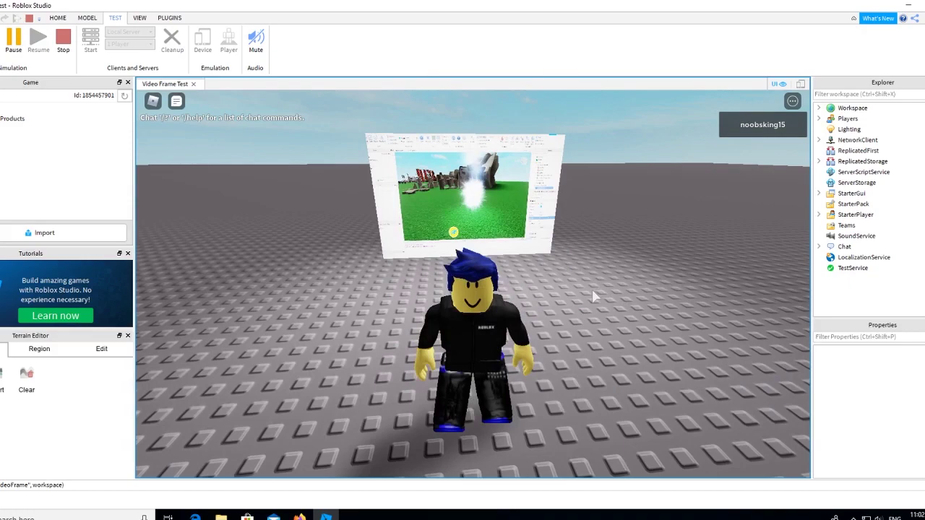
pyautogui.press('a')
pyautogui.moveTo(593, 296); pyautogui.dragTo(605, 314, button='right')
pyautogui.press('space')
pyautogui.press('space')
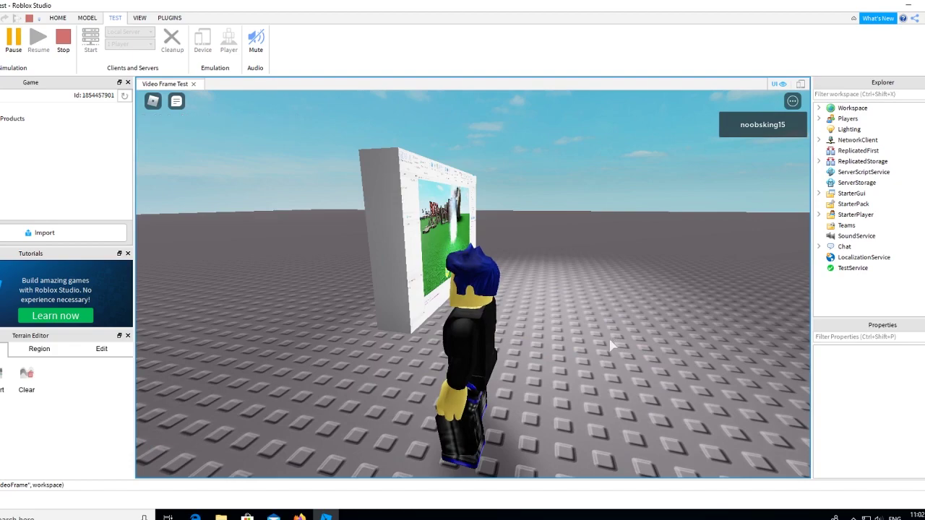
pyautogui.press('d')
pyautogui.moveTo(588, 295)
pyautogui.mouseDown(button='right')
pyautogui.moveTo(541, 303)
pyautogui.moveTo(580, 304)
pyautogui.mouseUp(button='right')
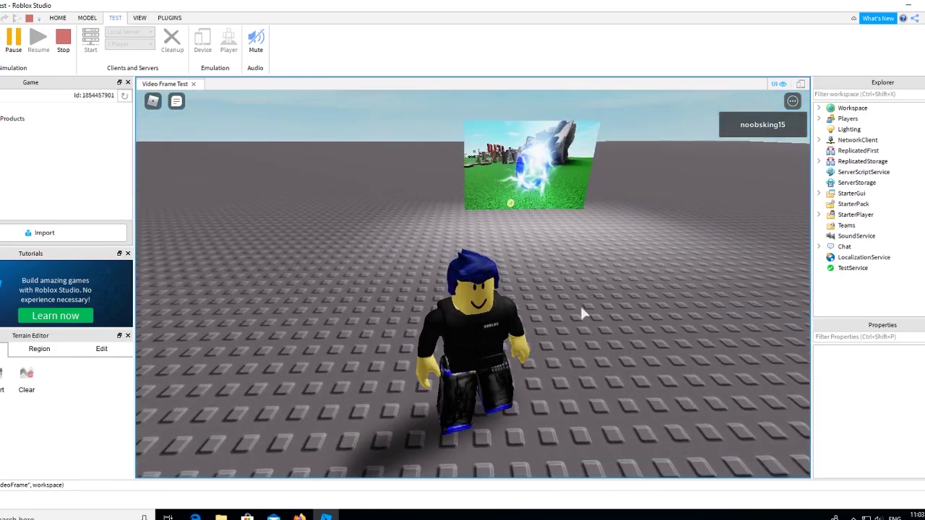
pyautogui.press('w')
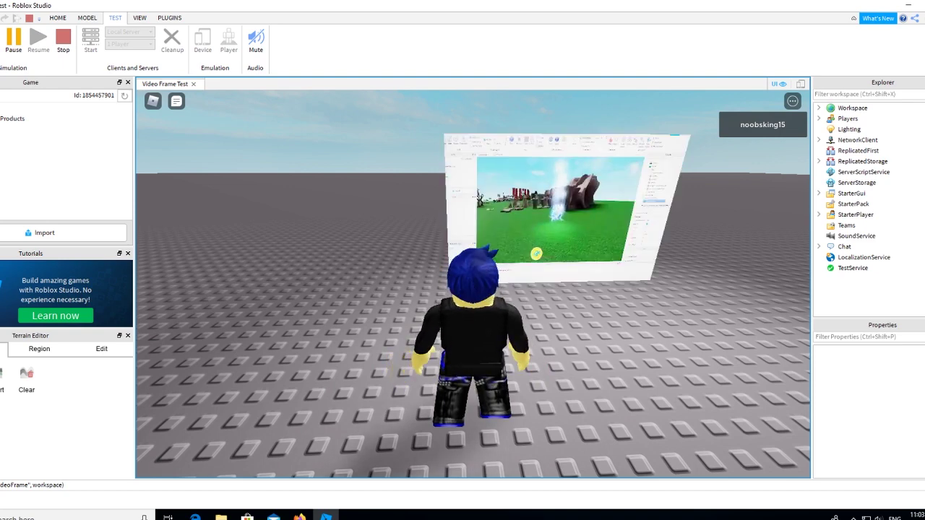
# - Expand StarterGui and its SurfaceGui in the object hierarchy to inspect what the SurfaceGui contains
pyautogui.click(820, 194)
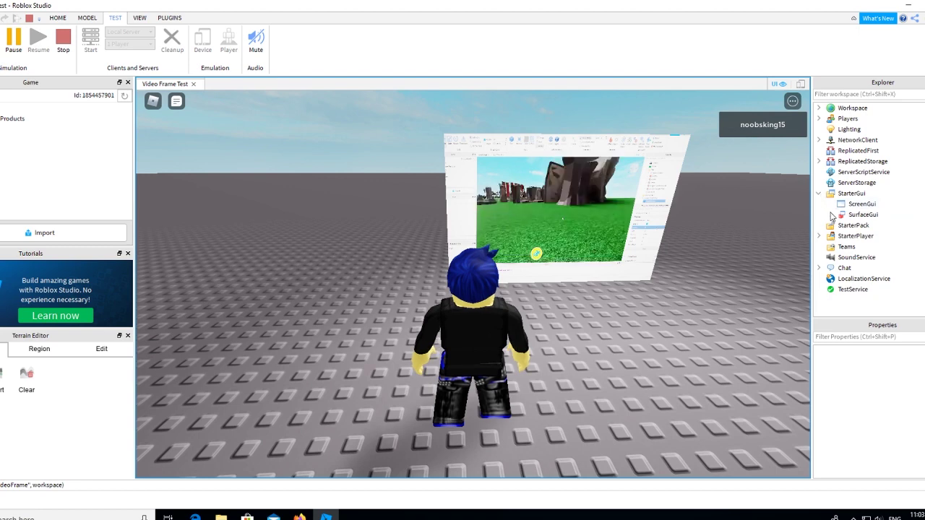
pyautogui.click(830, 216)
pyautogui.click(860, 227)
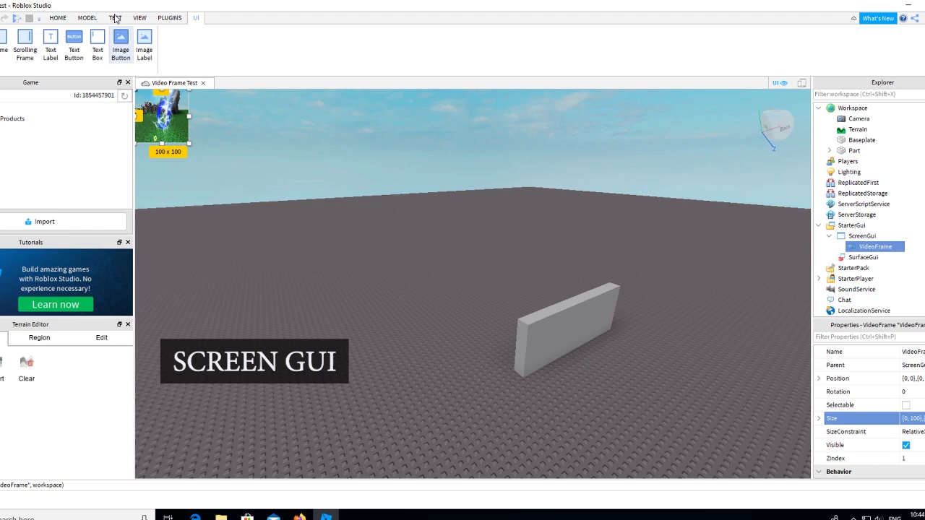
# - Playtest the place to view the 100 x 100 VideoFrame in the ScreenGui, and stop the test
pyautogui.click(115, 18)
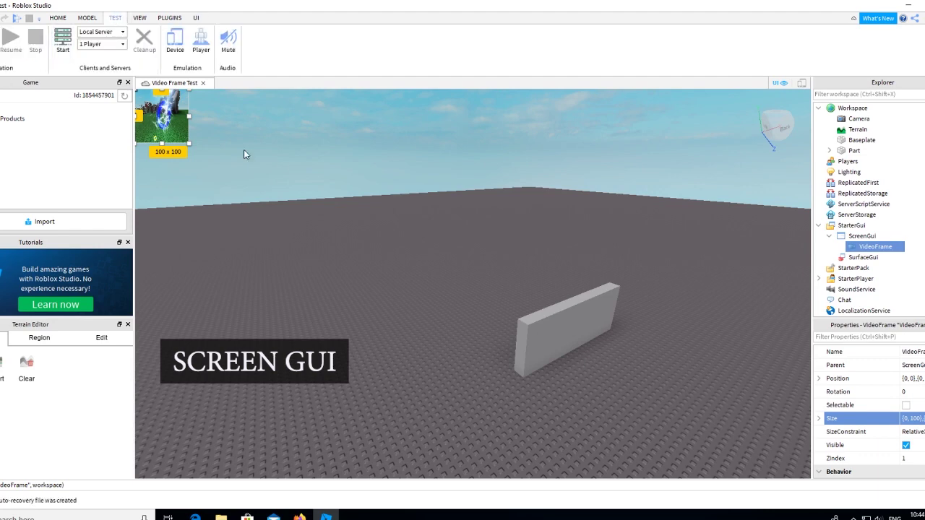
pyautogui.press('F5')
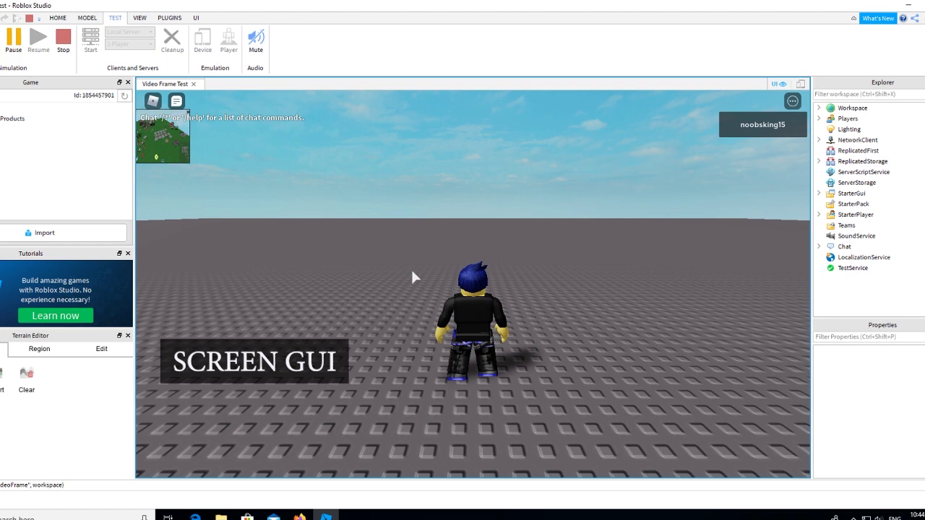
pyautogui.moveTo(299, 186)
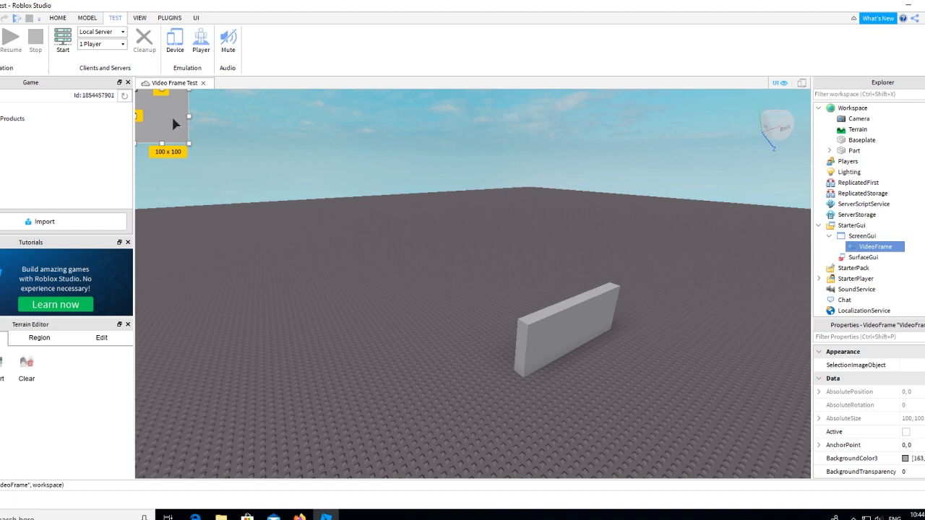
# - Move the ScreenGui's VideoFrame to the middle of the viewport, enlarge it to about 391 x 280, and playtest the place
pyautogui.moveTo(173, 125); pyautogui.dragTo(414, 198)
pyautogui.moveTo(440, 232); pyautogui.dragTo(592, 322)
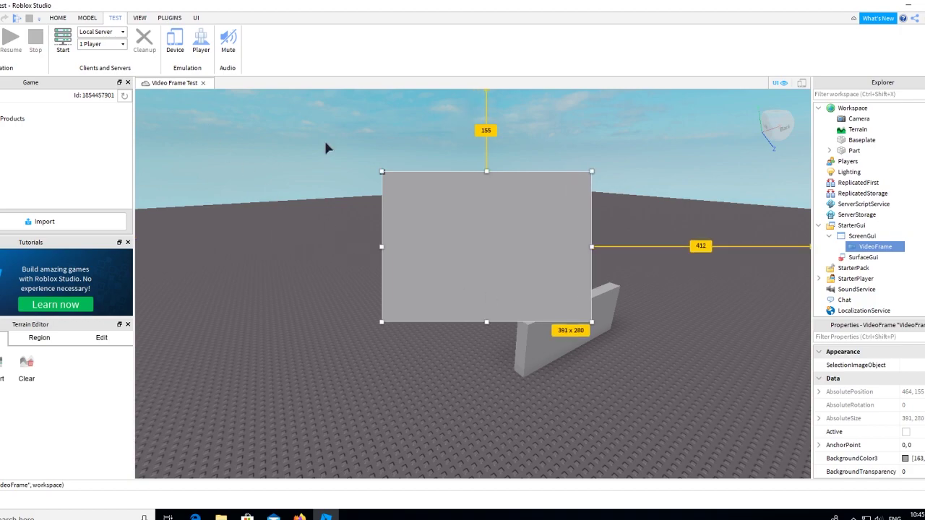
pyautogui.click(853, 239)
pyautogui.click(862, 250)
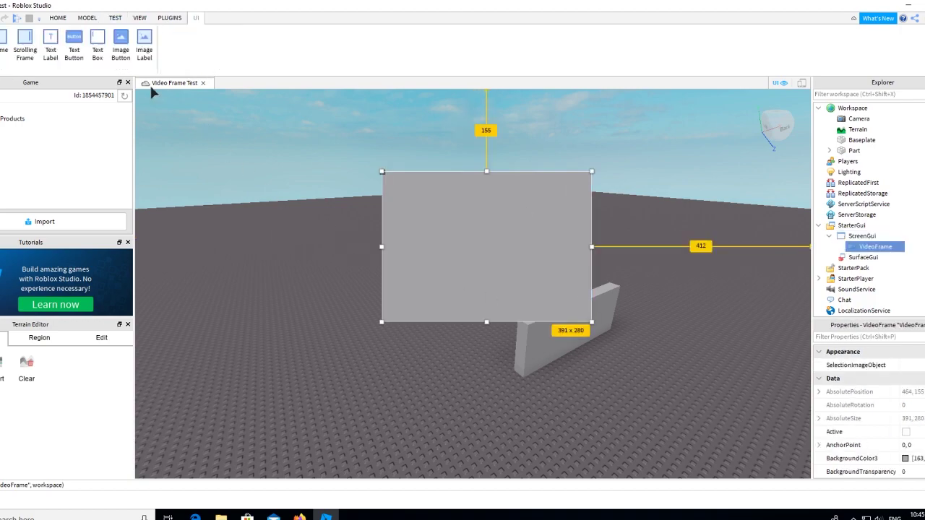
pyautogui.click(115, 18)
pyautogui.press('F5')
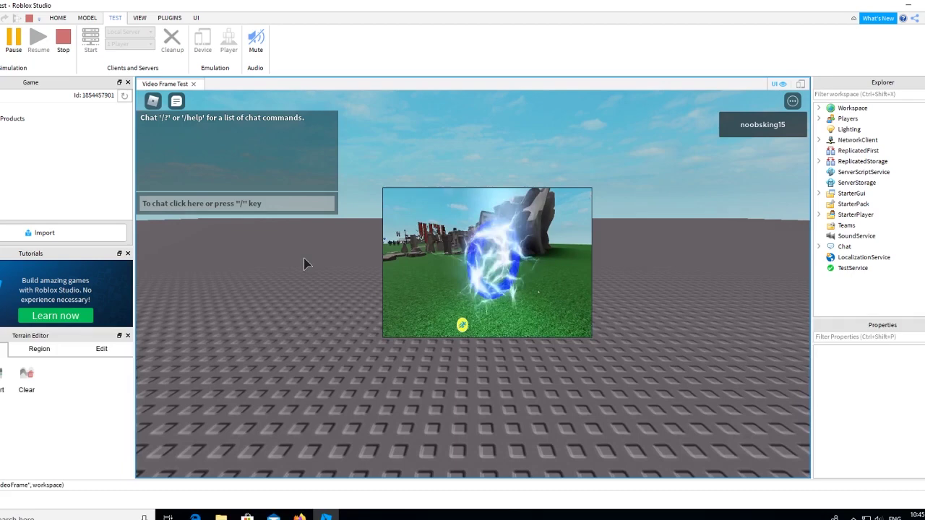